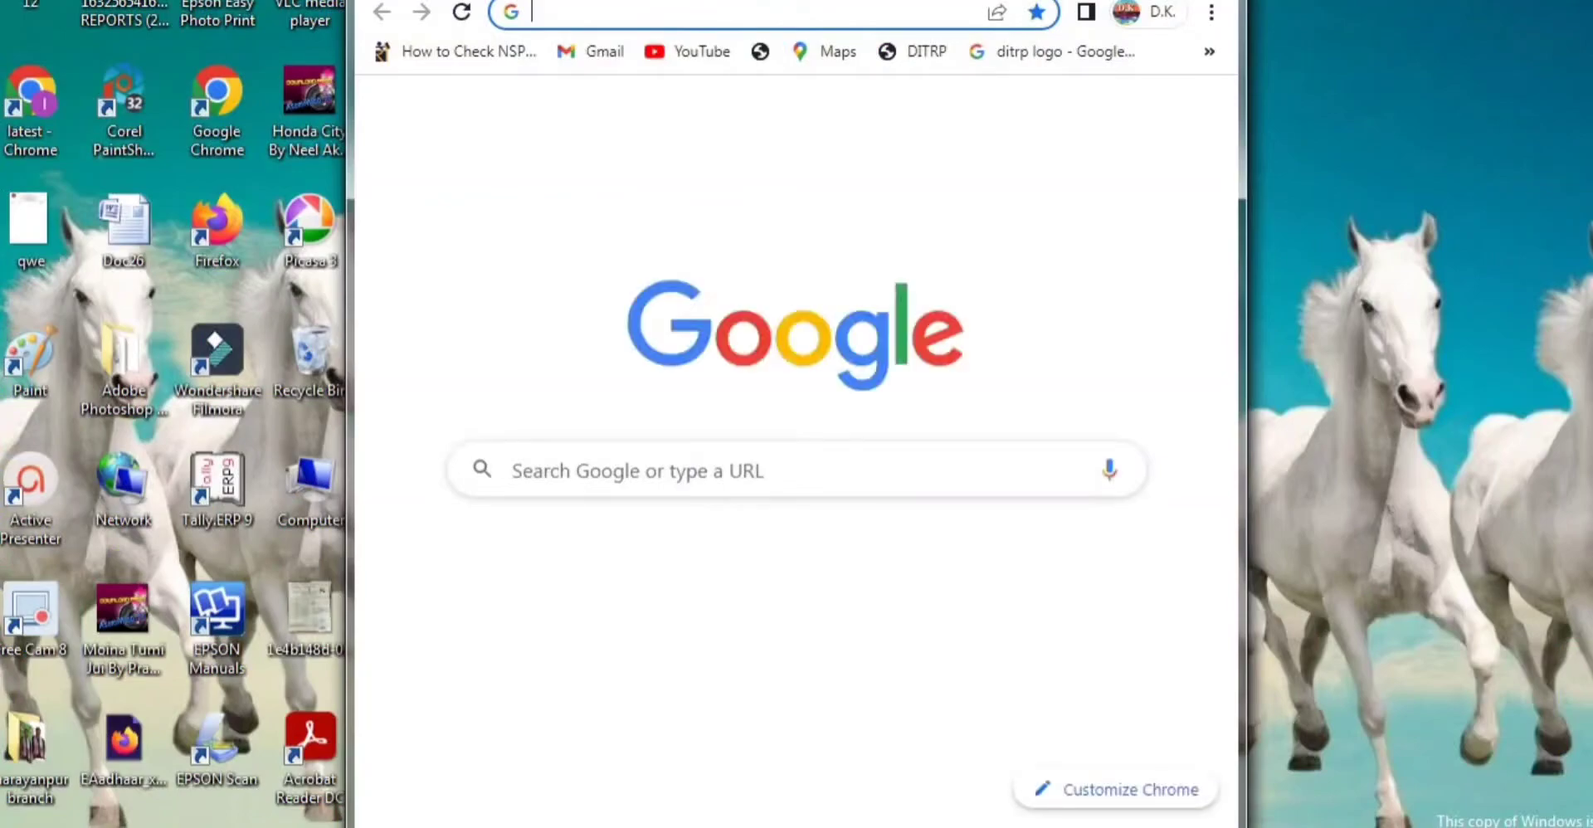
- Search Google for 'nvsp' from a new Chrome tab
key(super+Up)
click(459, 3)
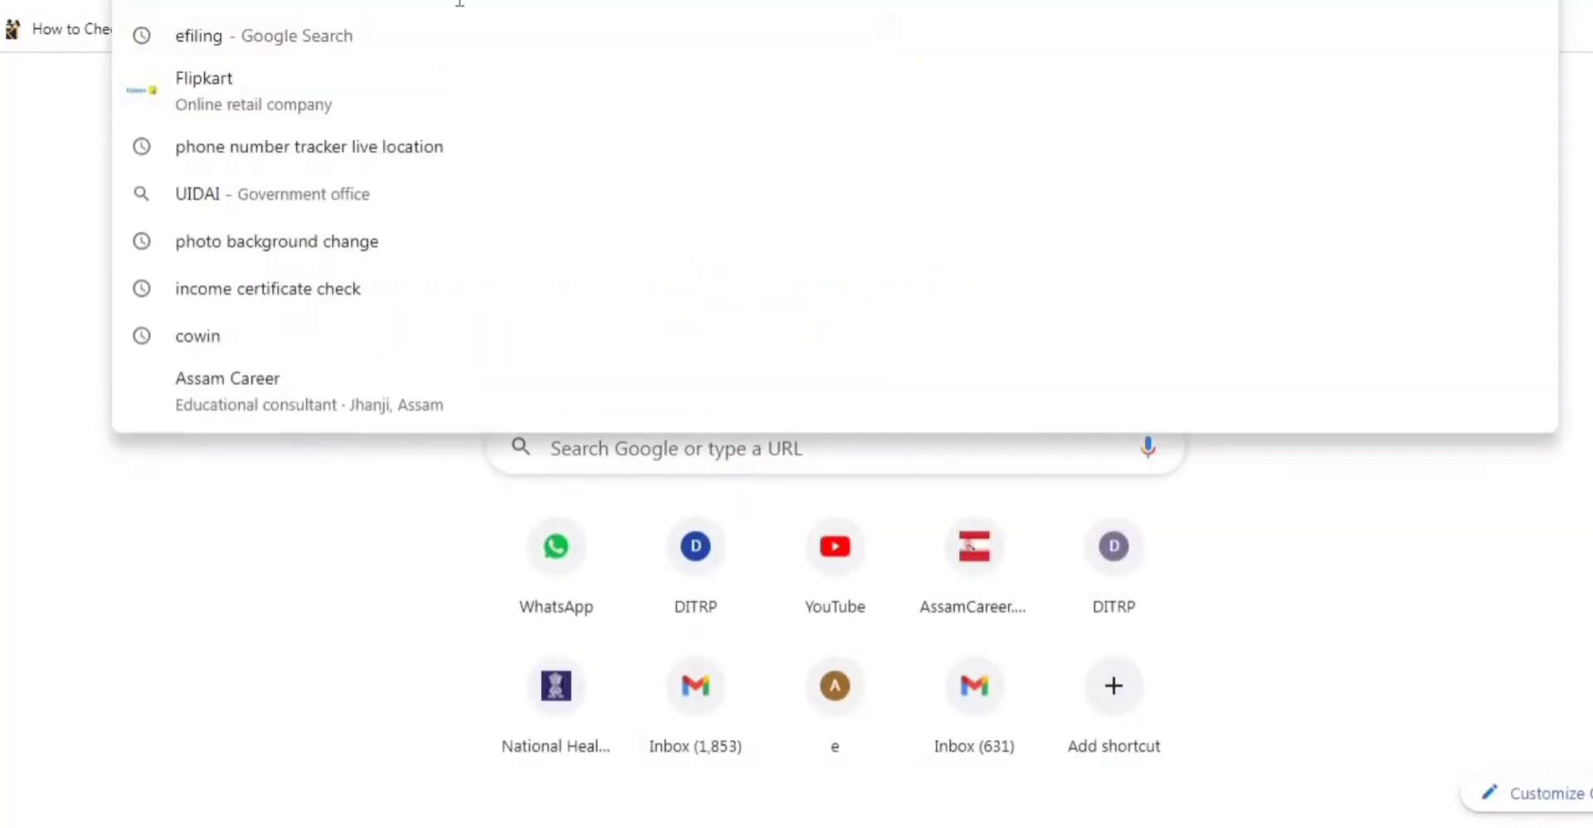
text(nvs)
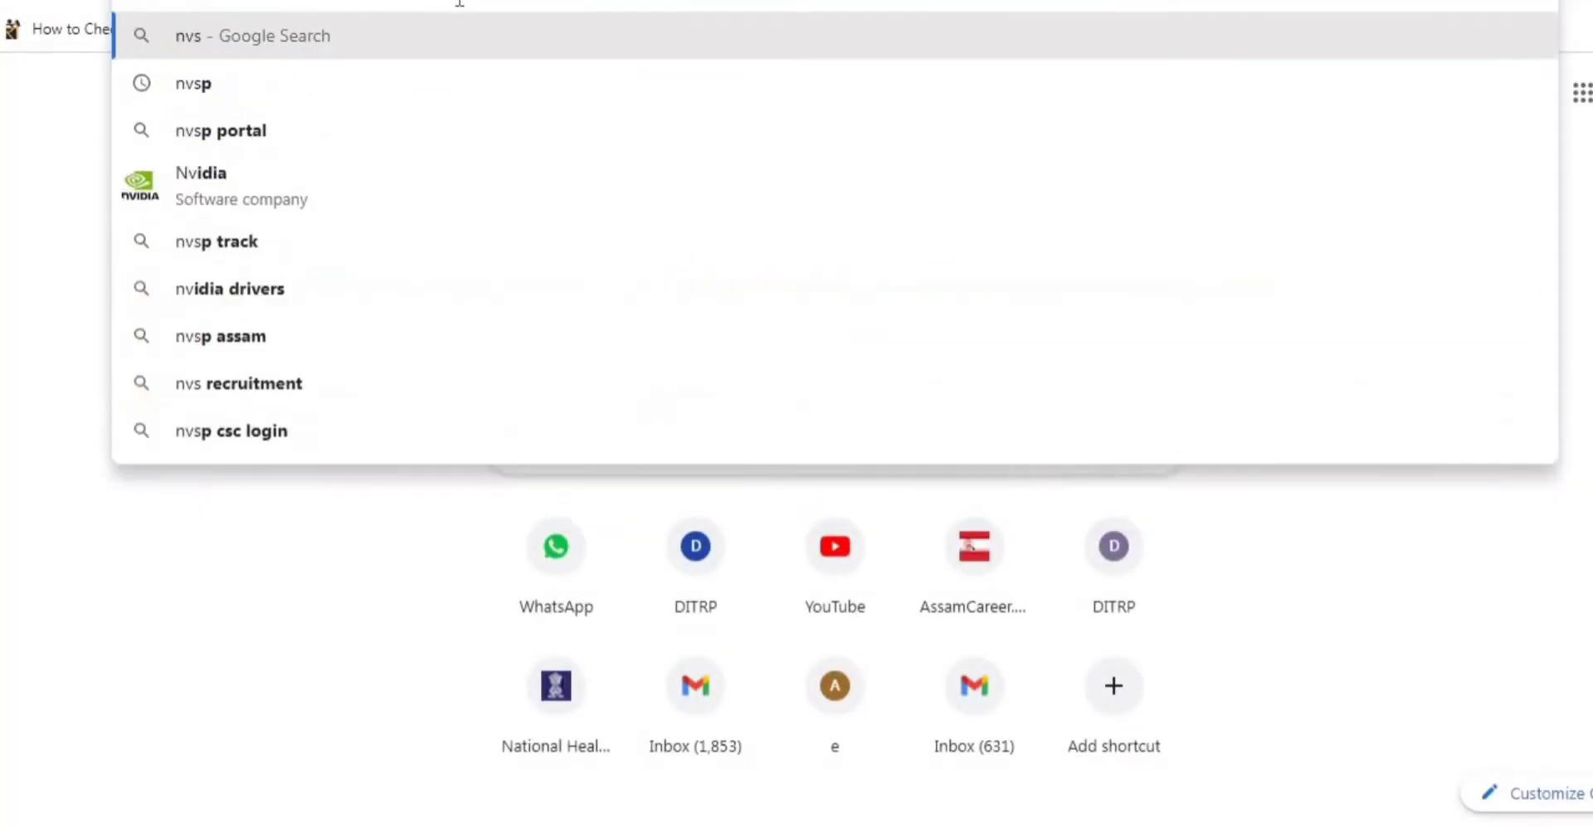
text(p)
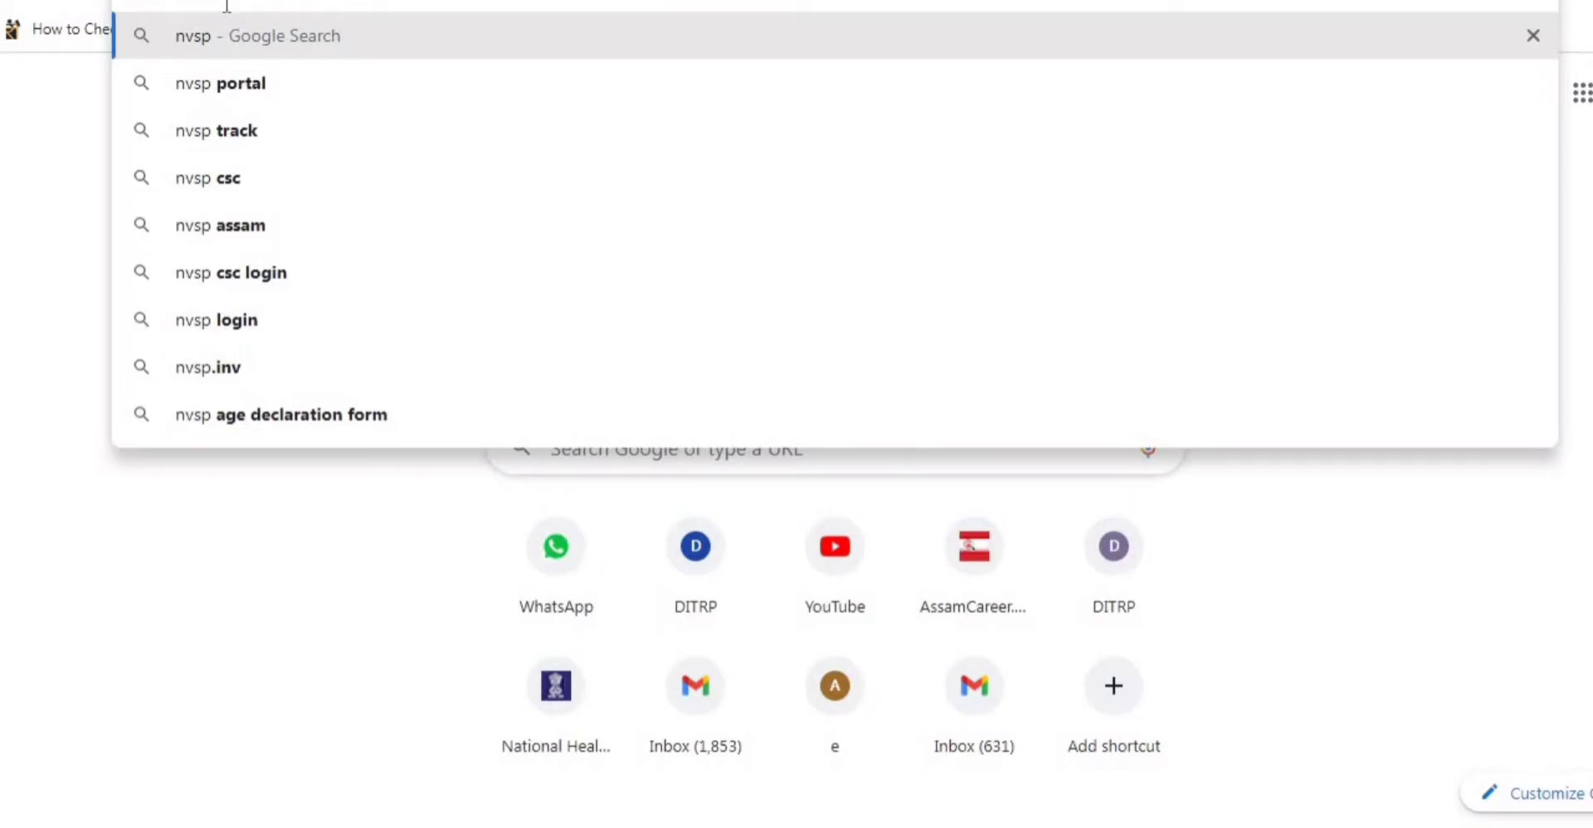
key(Return)
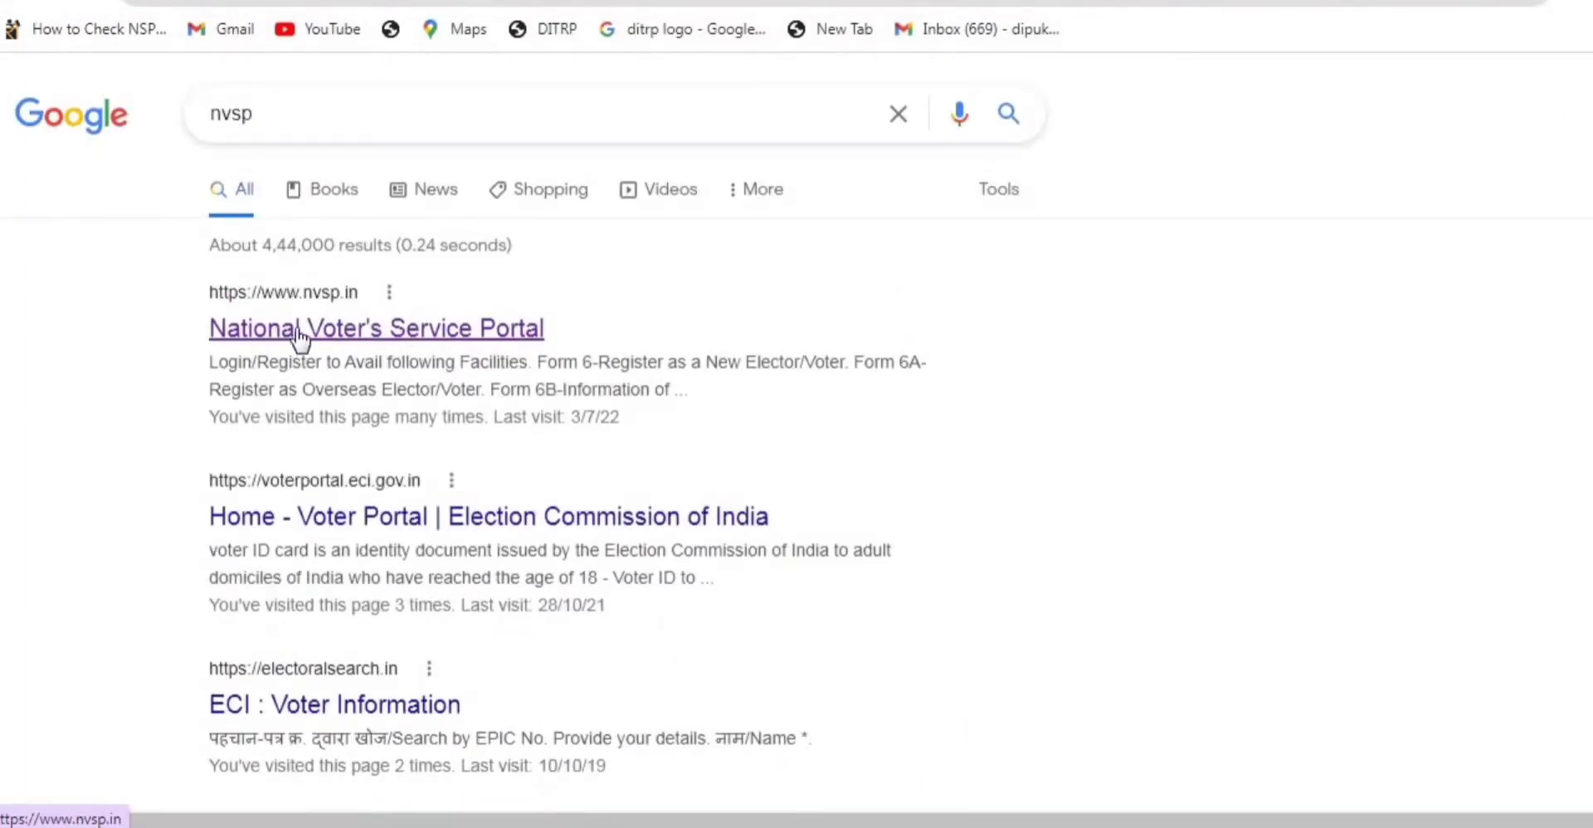
- Open the National Voter's Service Portal result and go to its Login/Register page
click(496, 334)
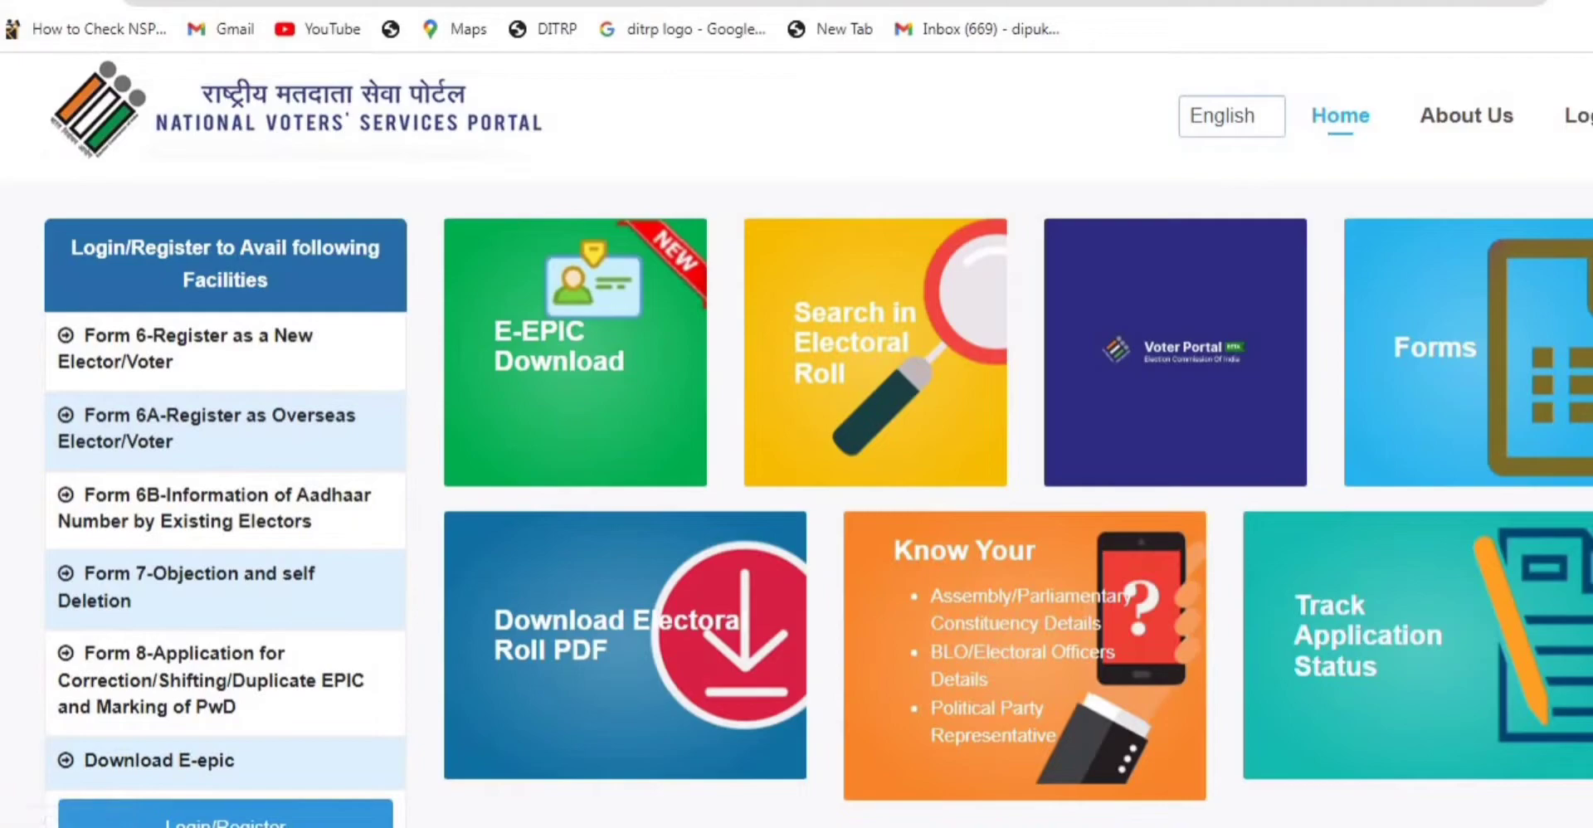
scroll(817, 440, down, 2)
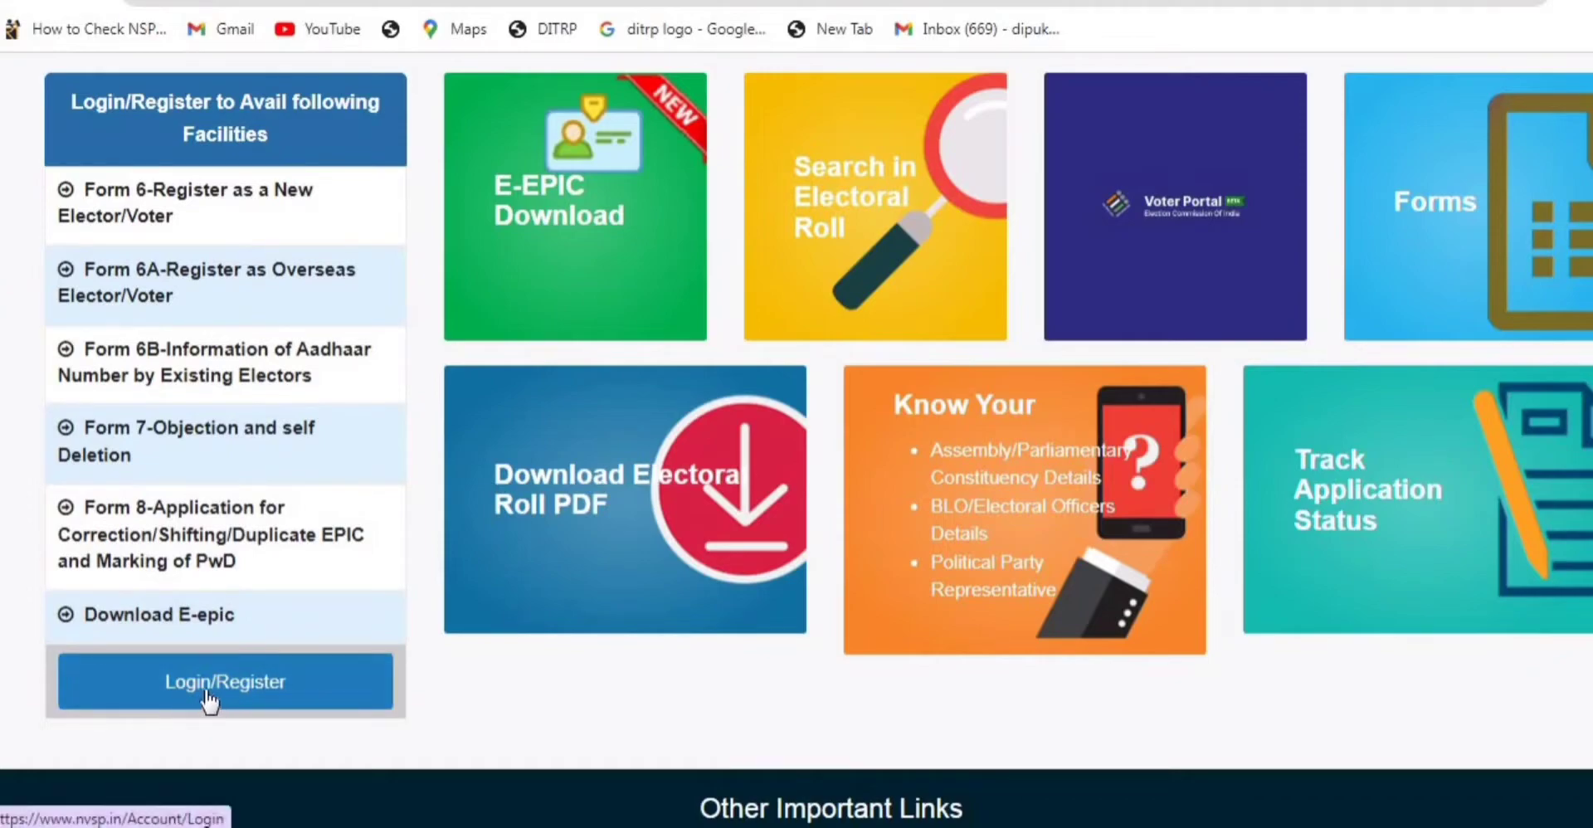
click(249, 689)
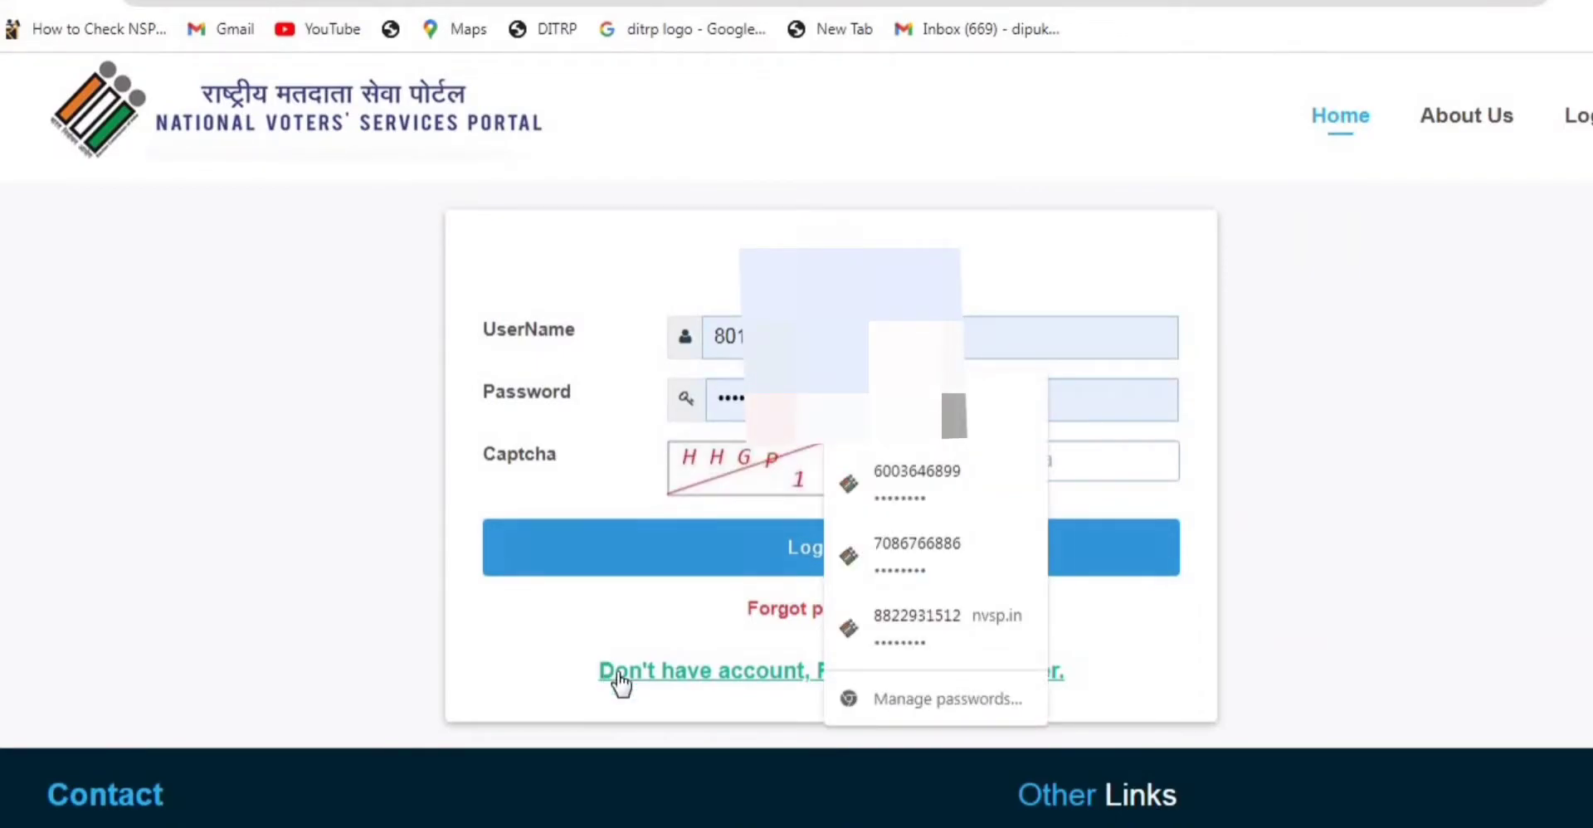
- Start a 'Forgot password ?' reset, send an OTP to the registered mobile, and enter it
click(622, 639)
click(816, 612)
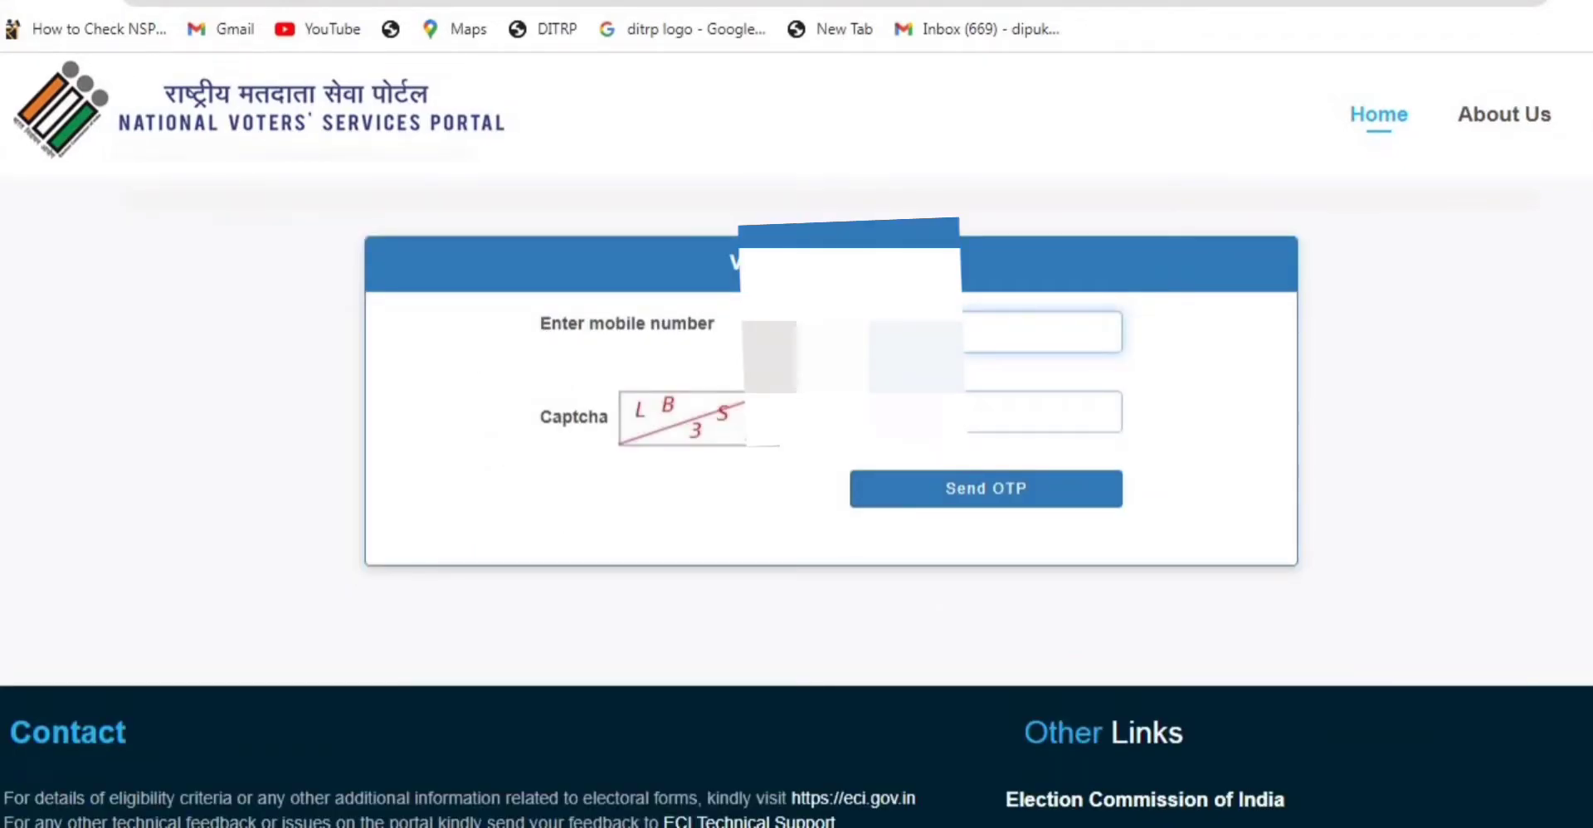
text(8)
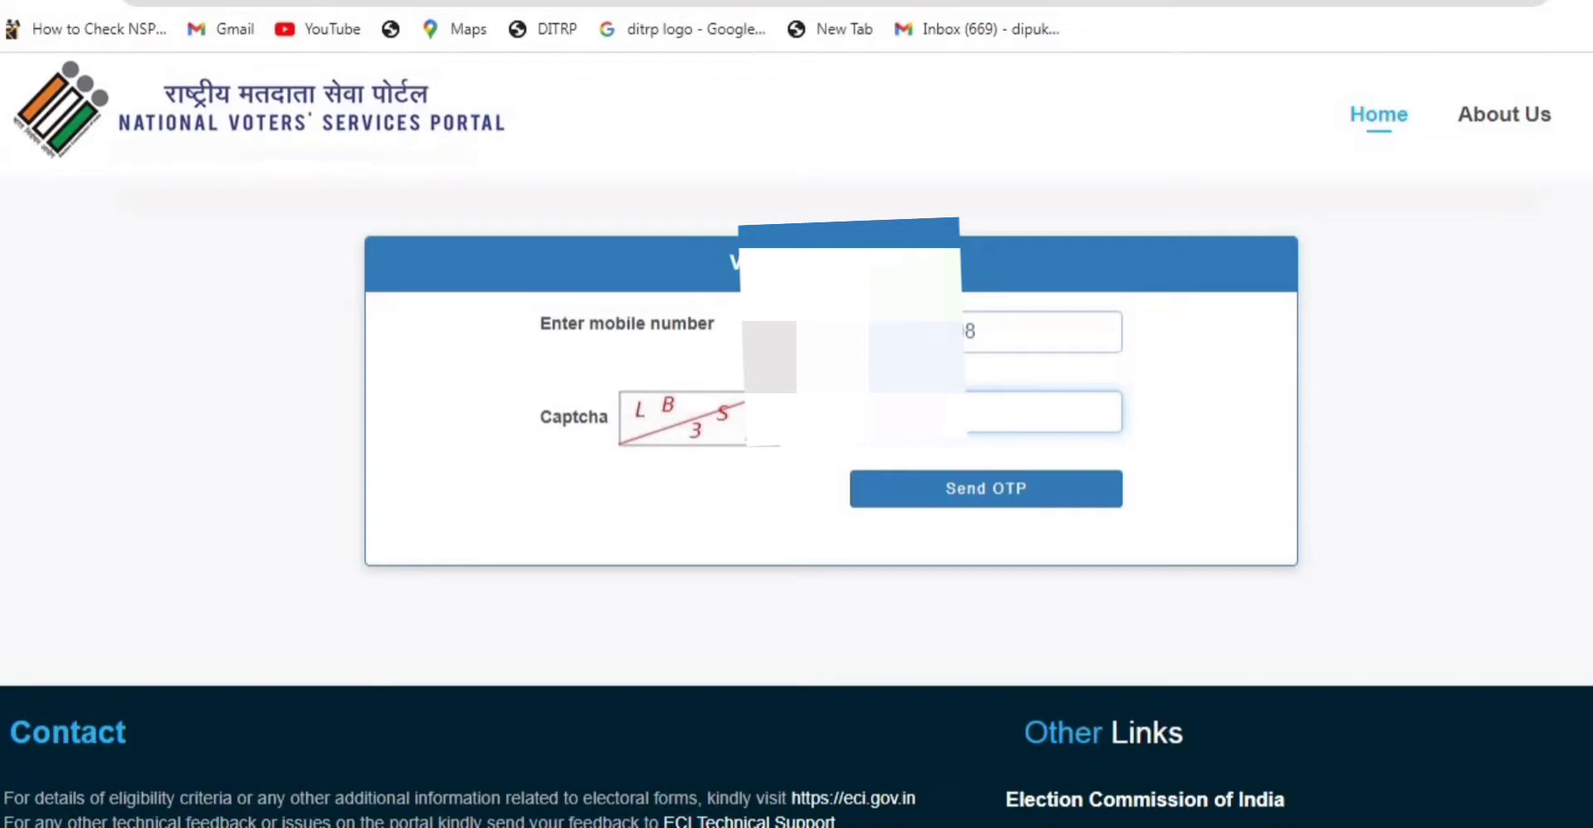
click(994, 488)
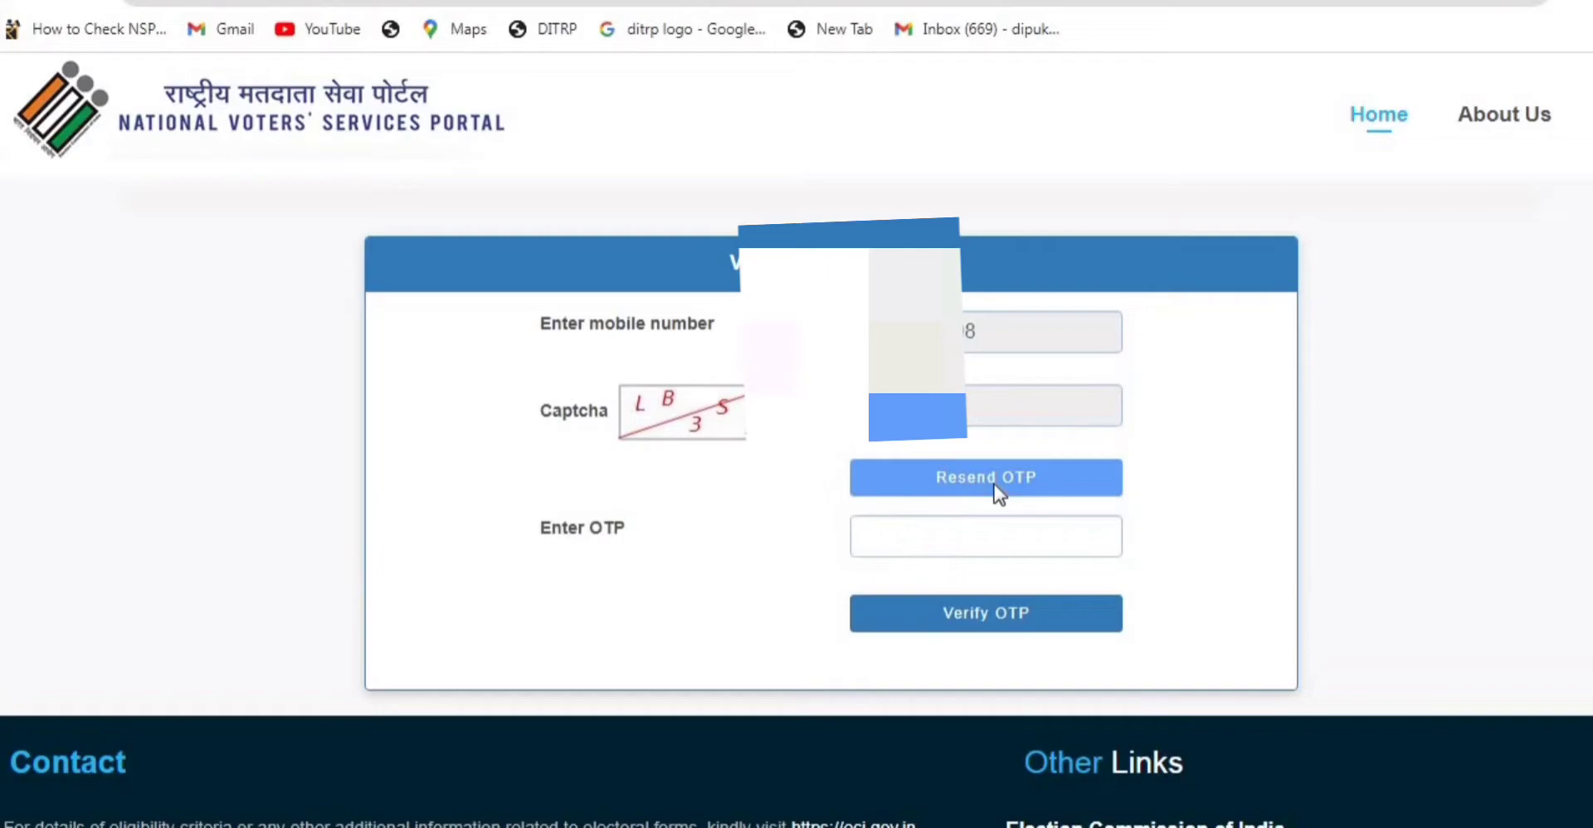
click(942, 533)
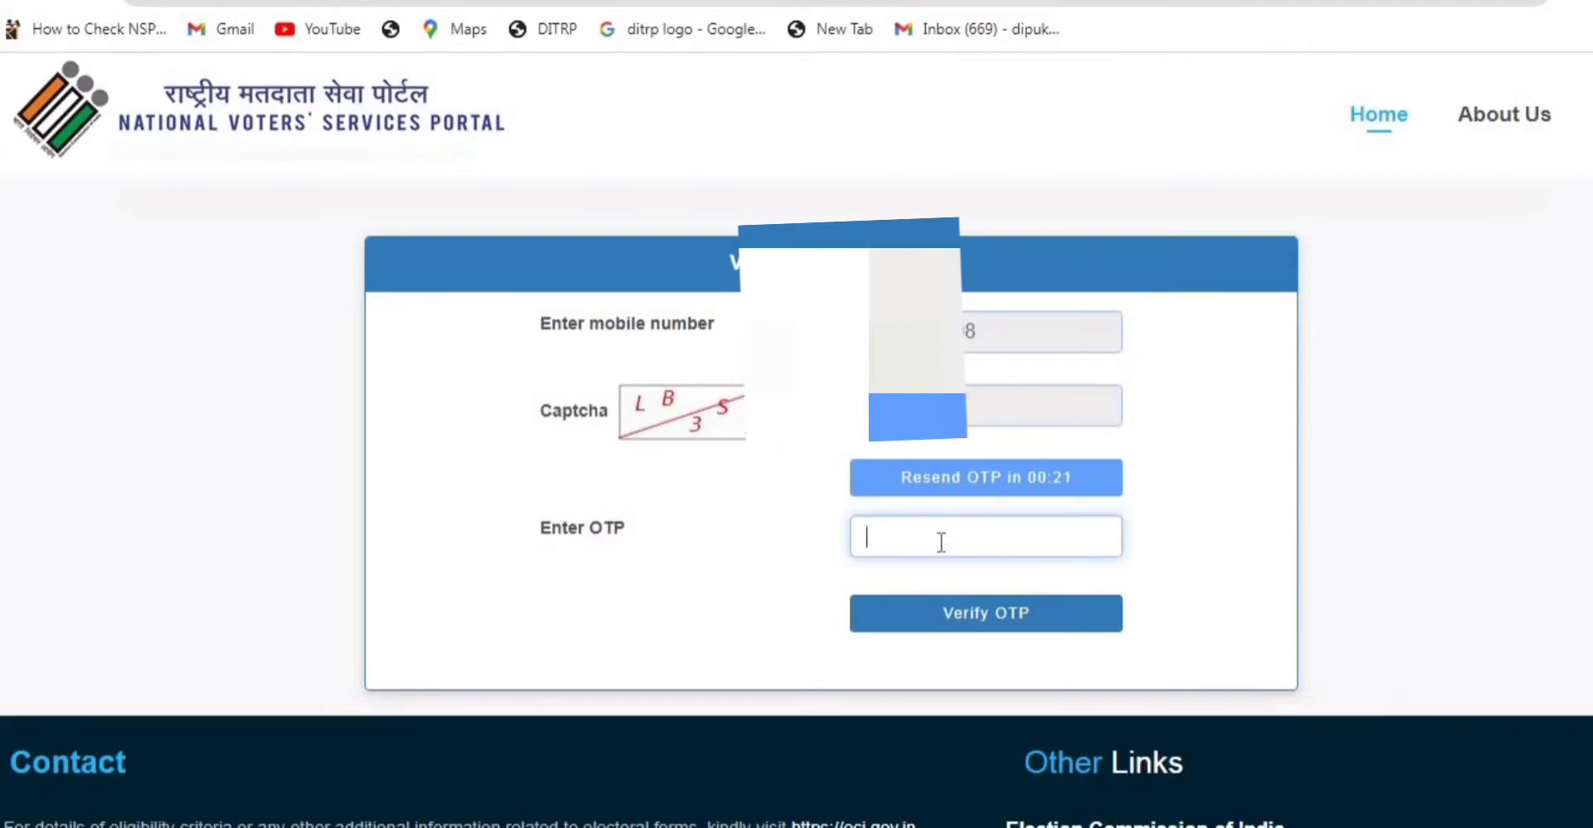
- Verify the OTP, enter the new password in both fields, and reset the password
click(933, 614)
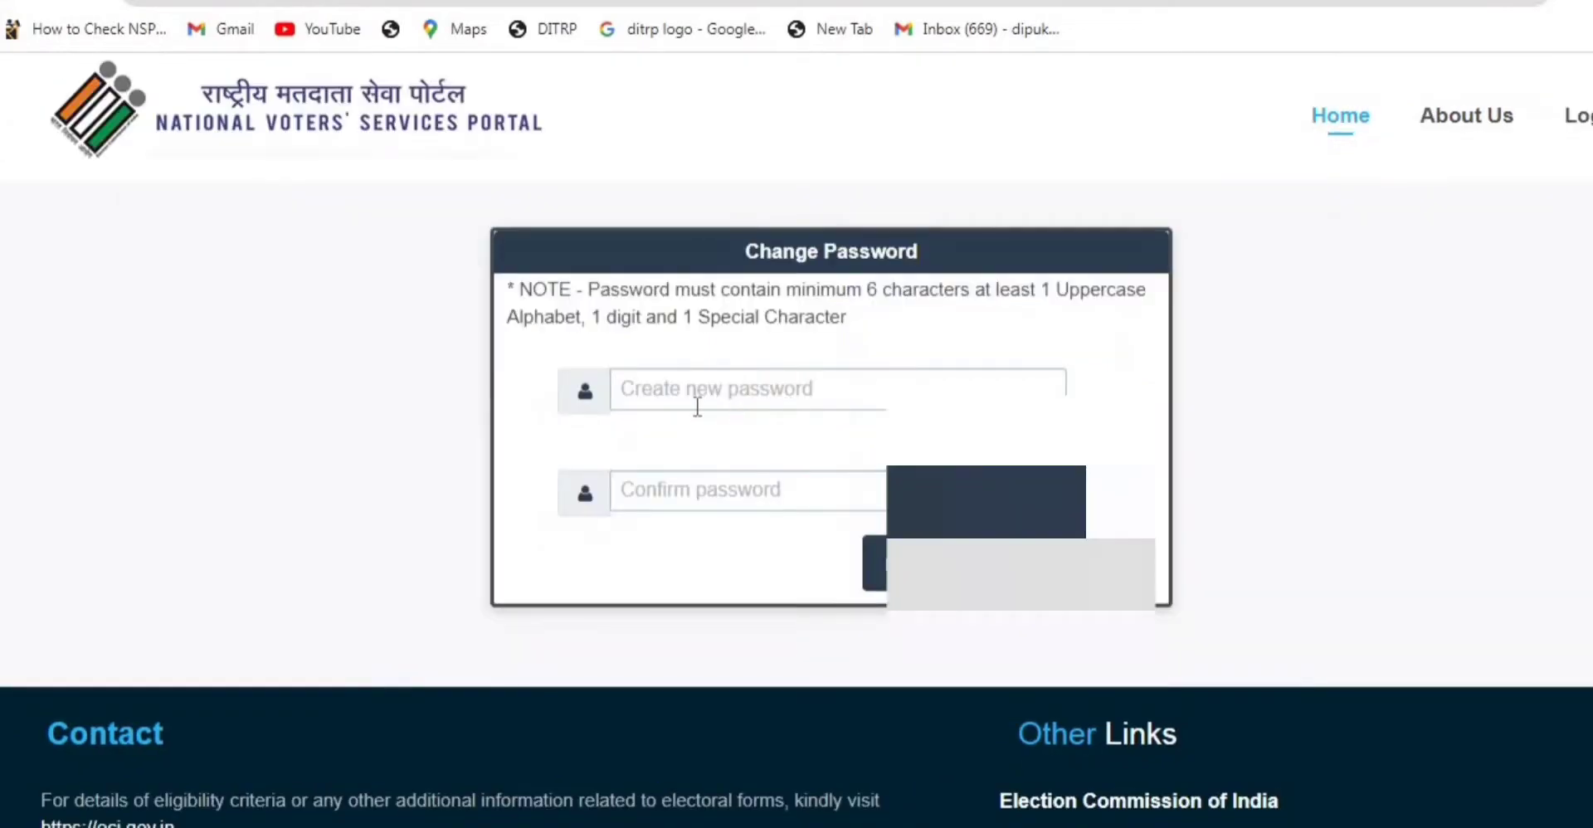
click(688, 395)
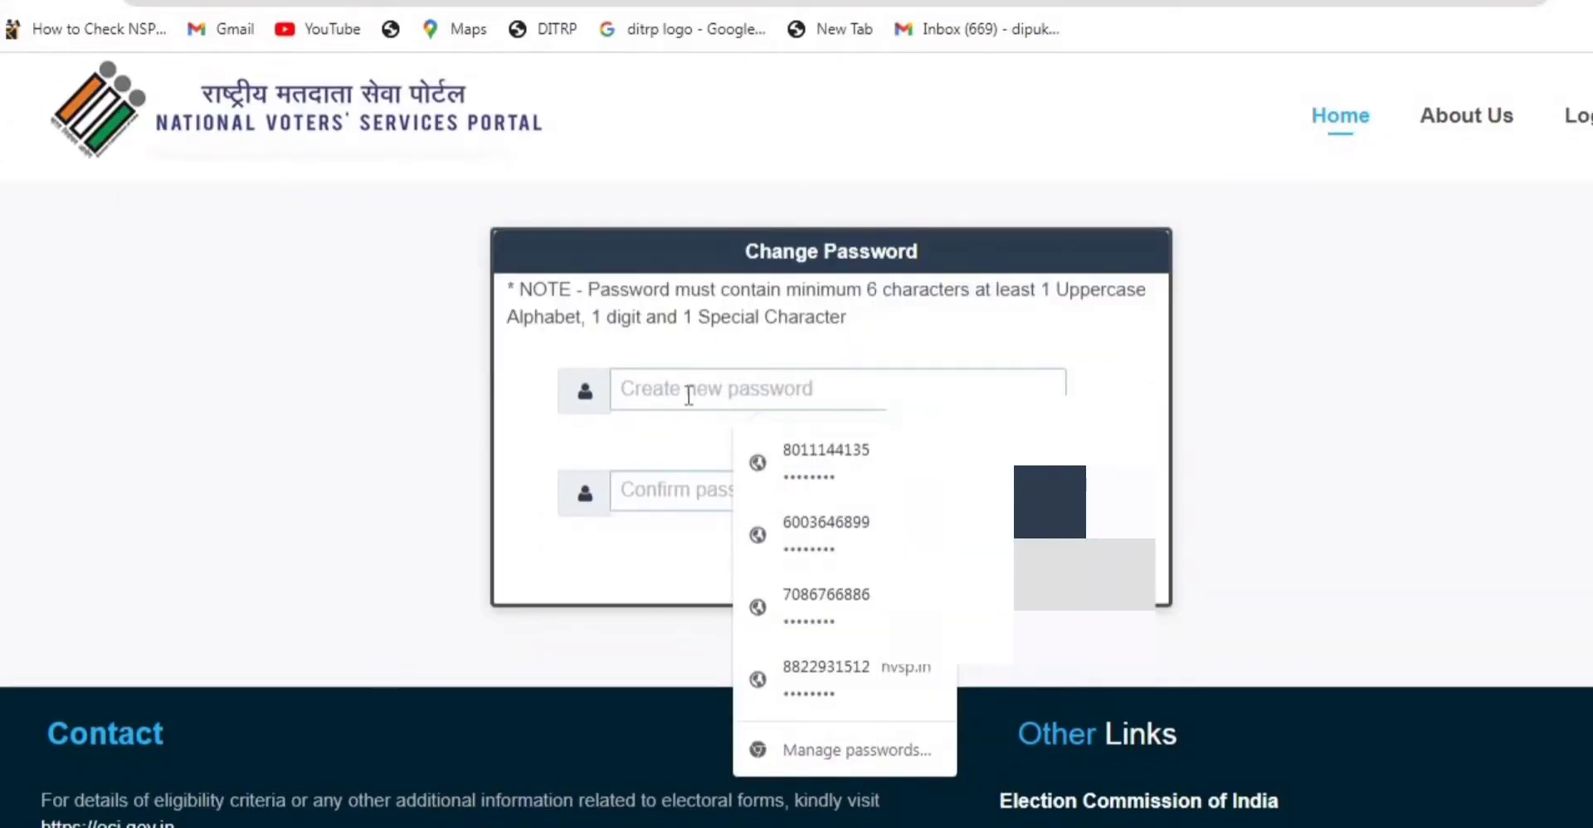
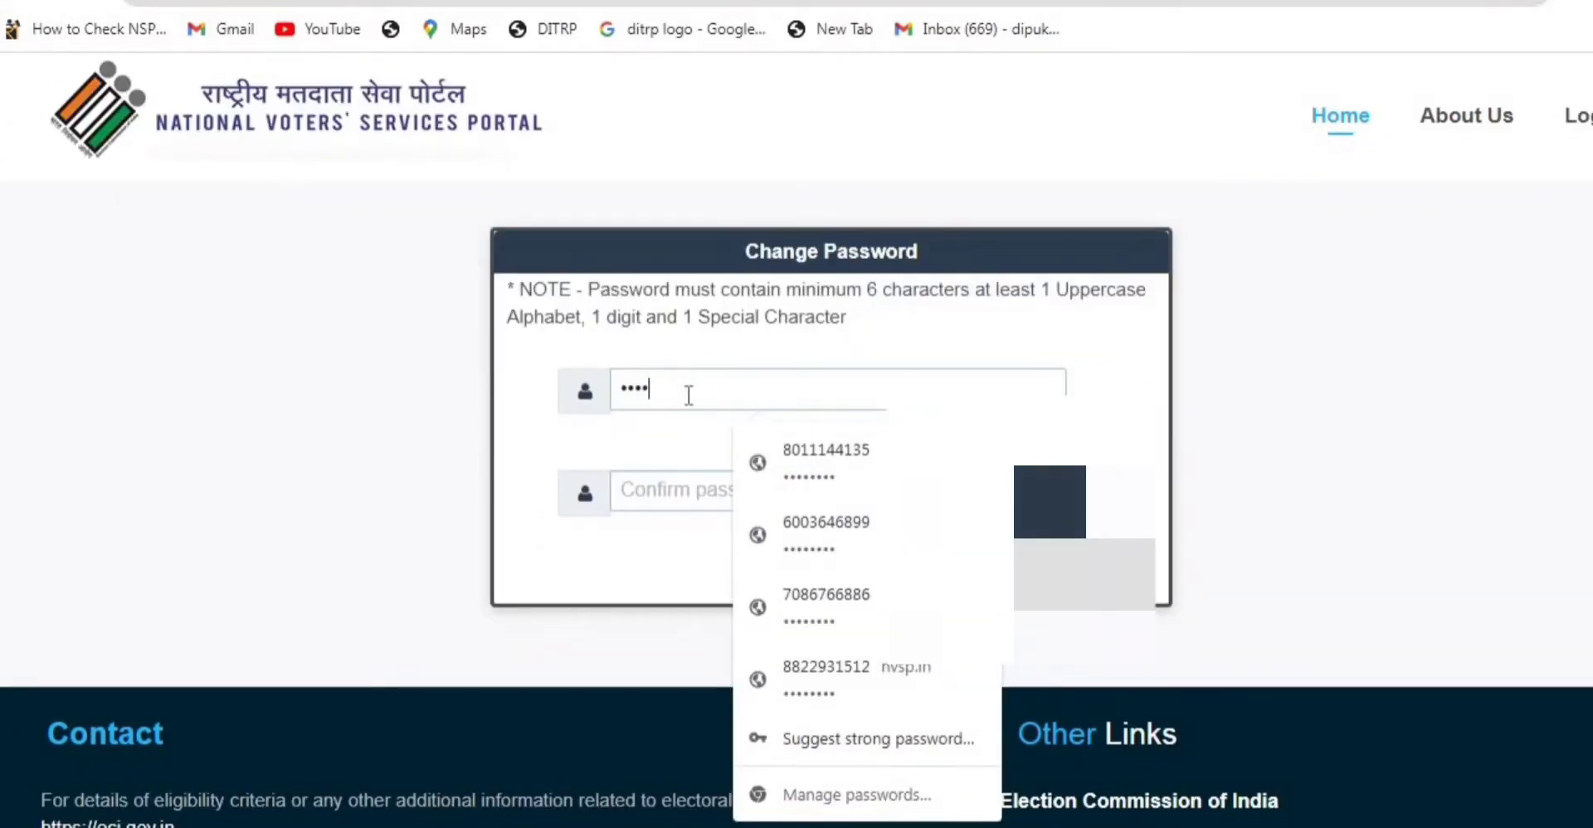
click(684, 499)
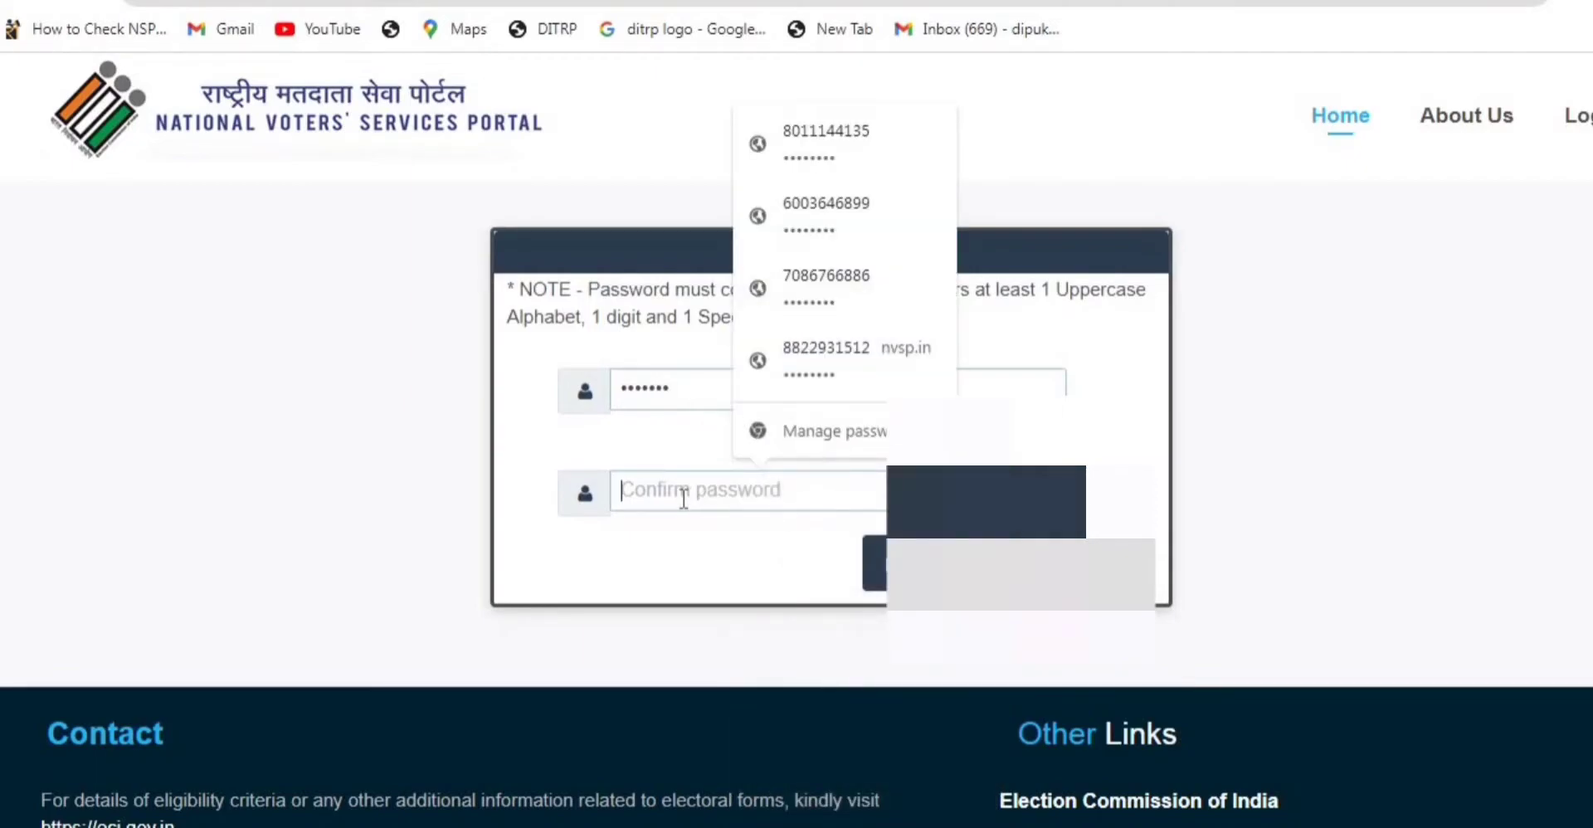
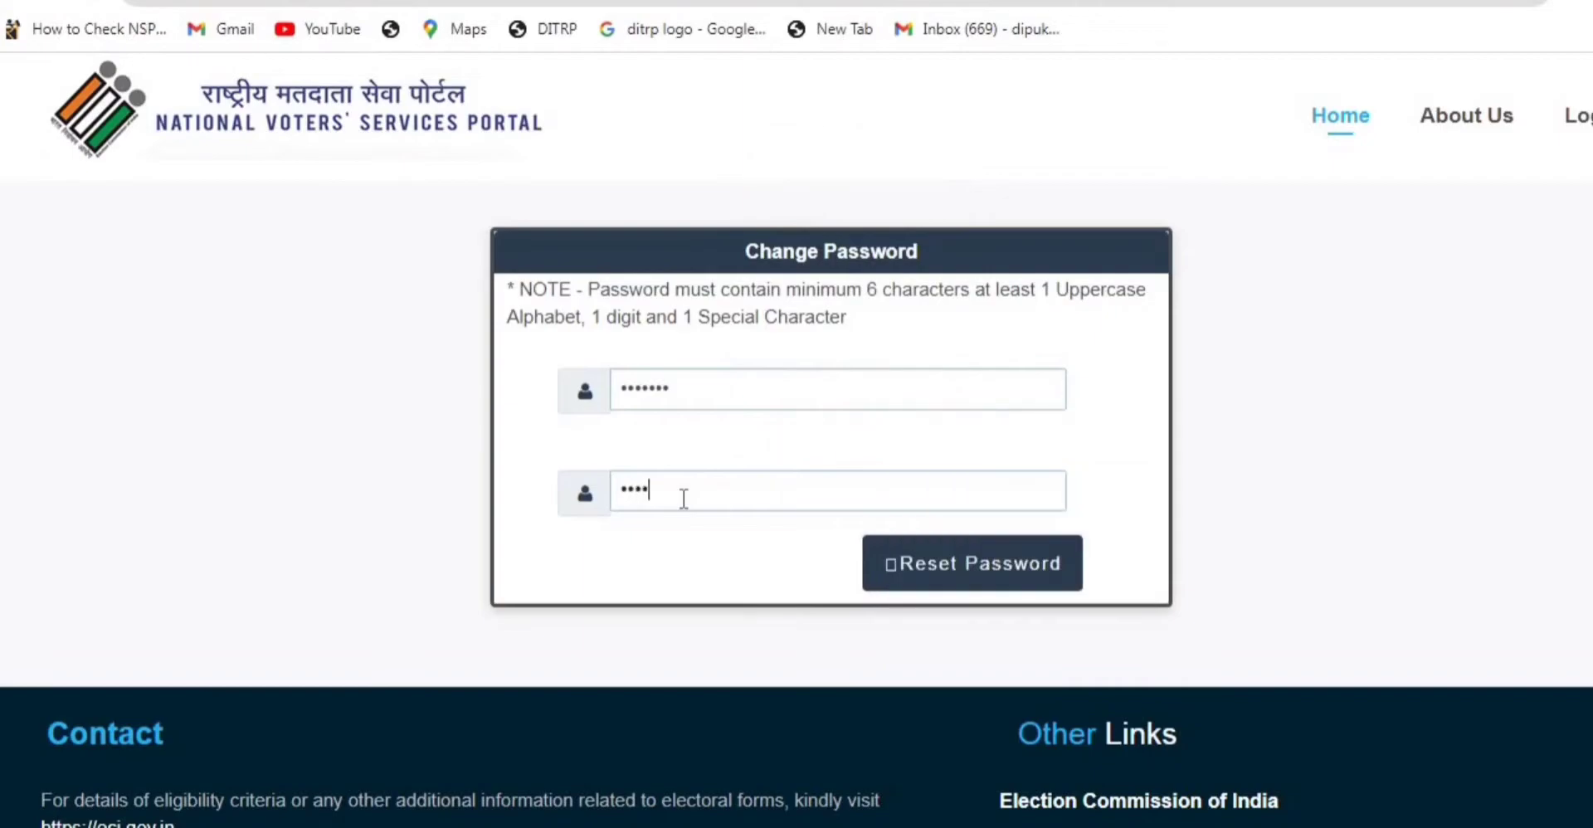
click(1021, 566)
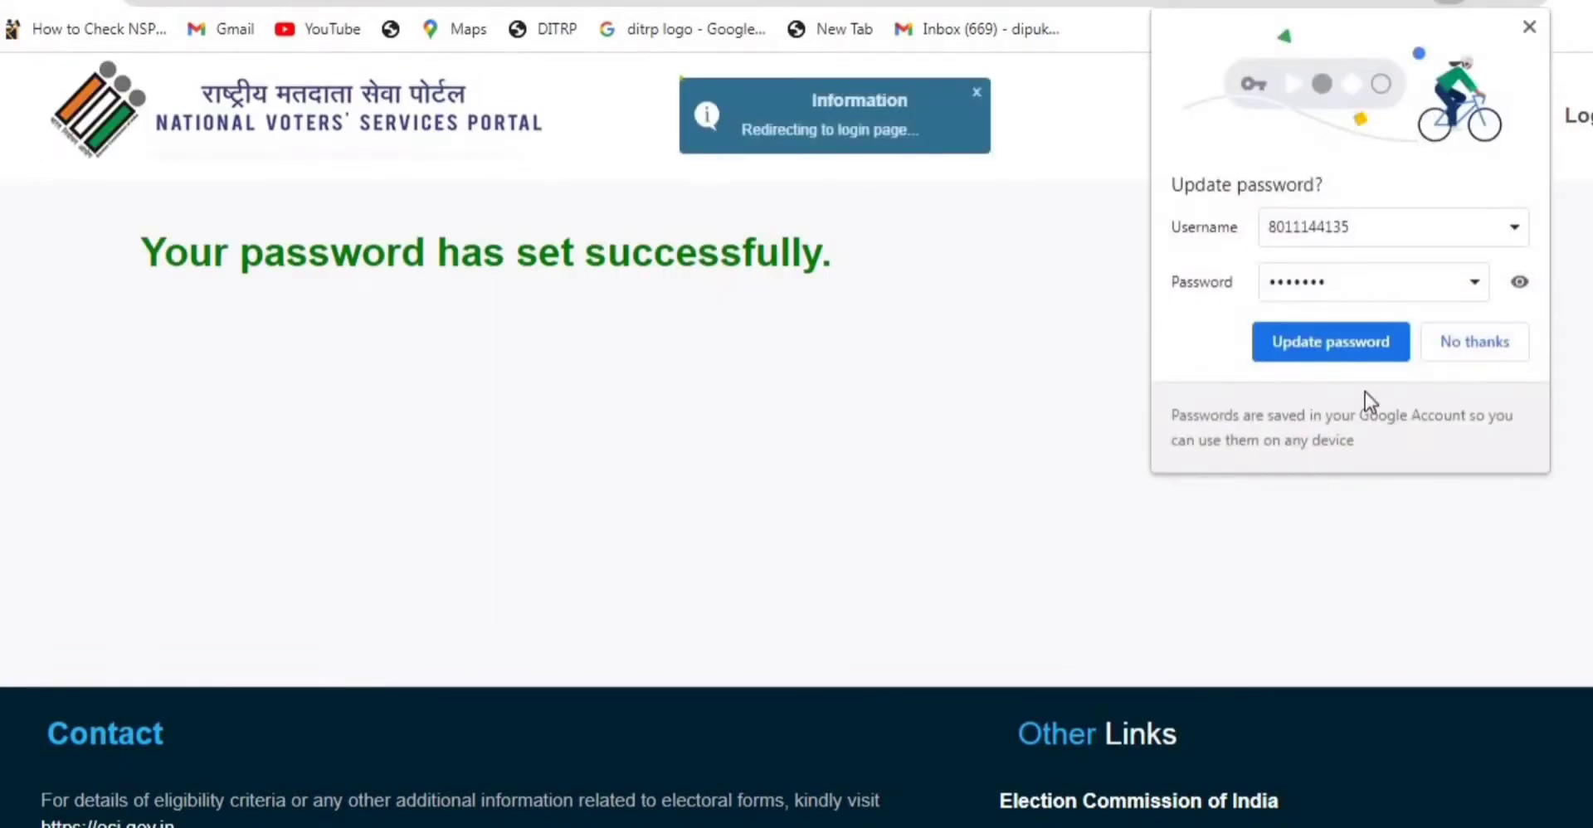
- Decline Chrome's password update, then re-enter the mobile-number username, new password and captcha
click(1452, 342)
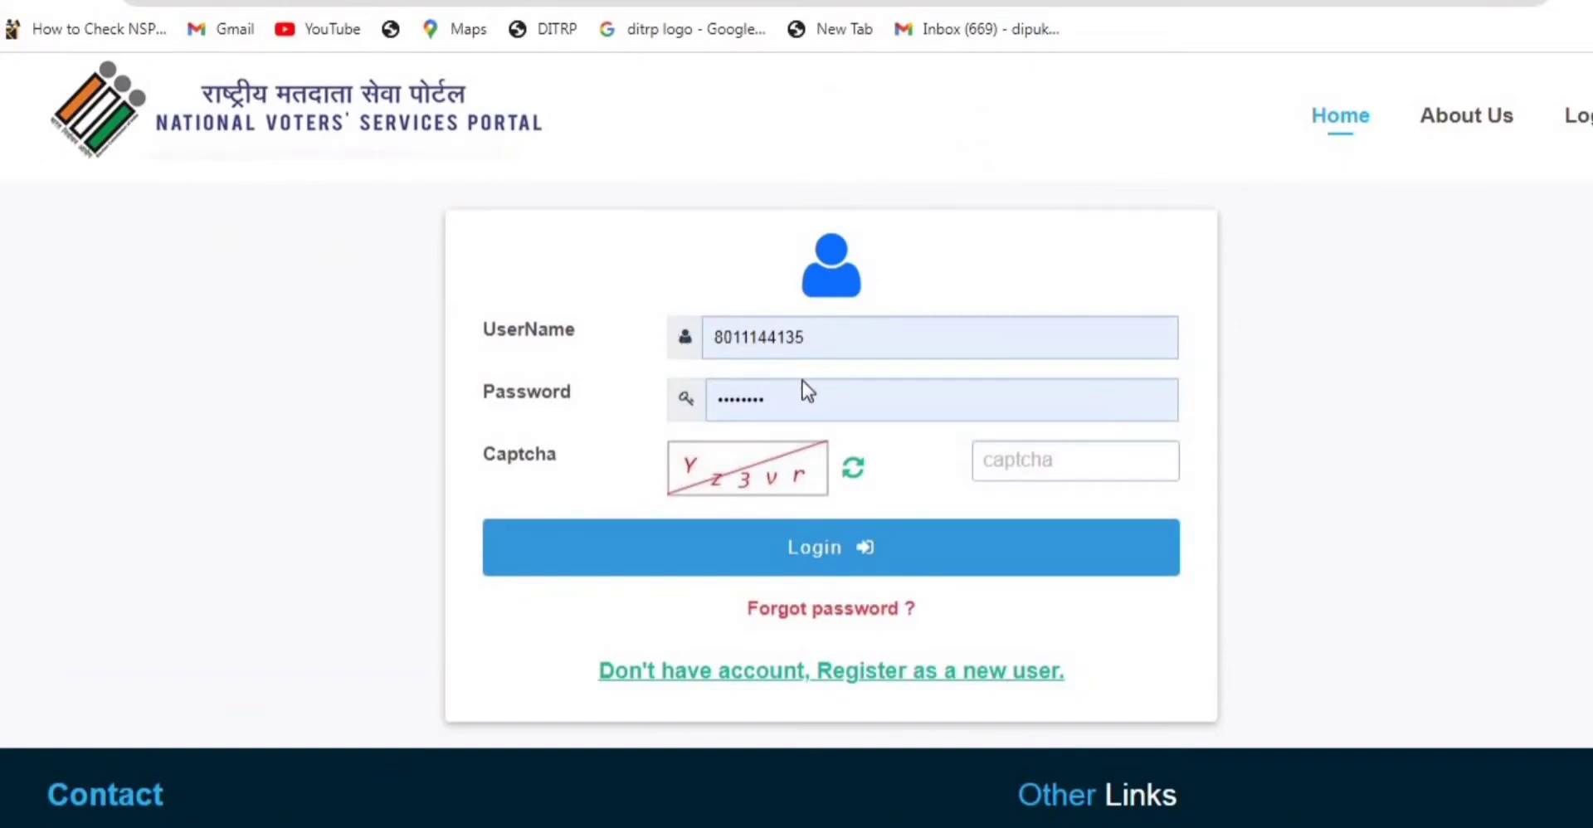
key(BackSpace)
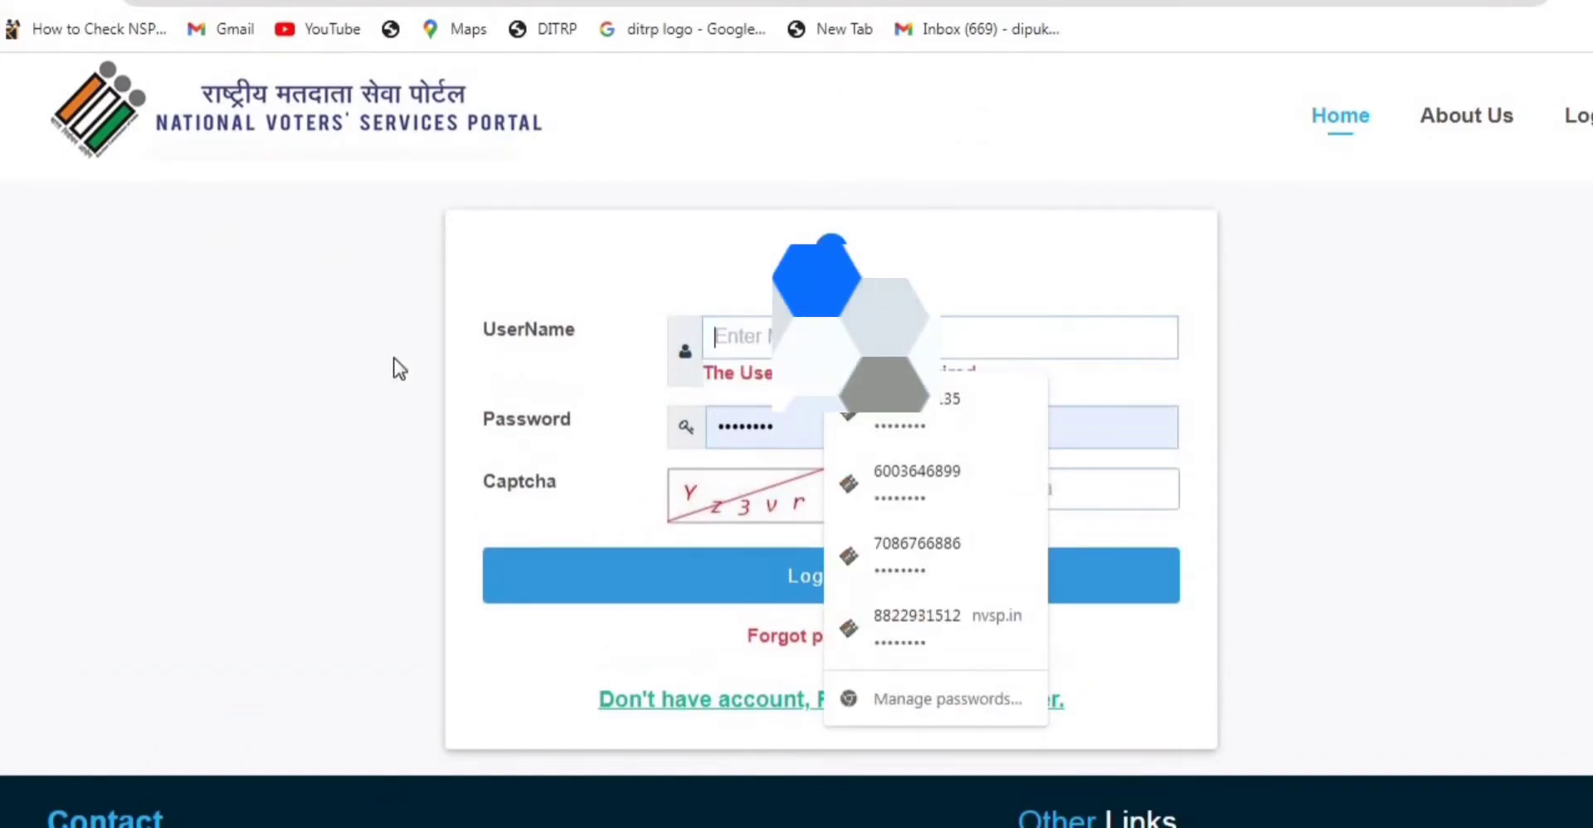
text(91)
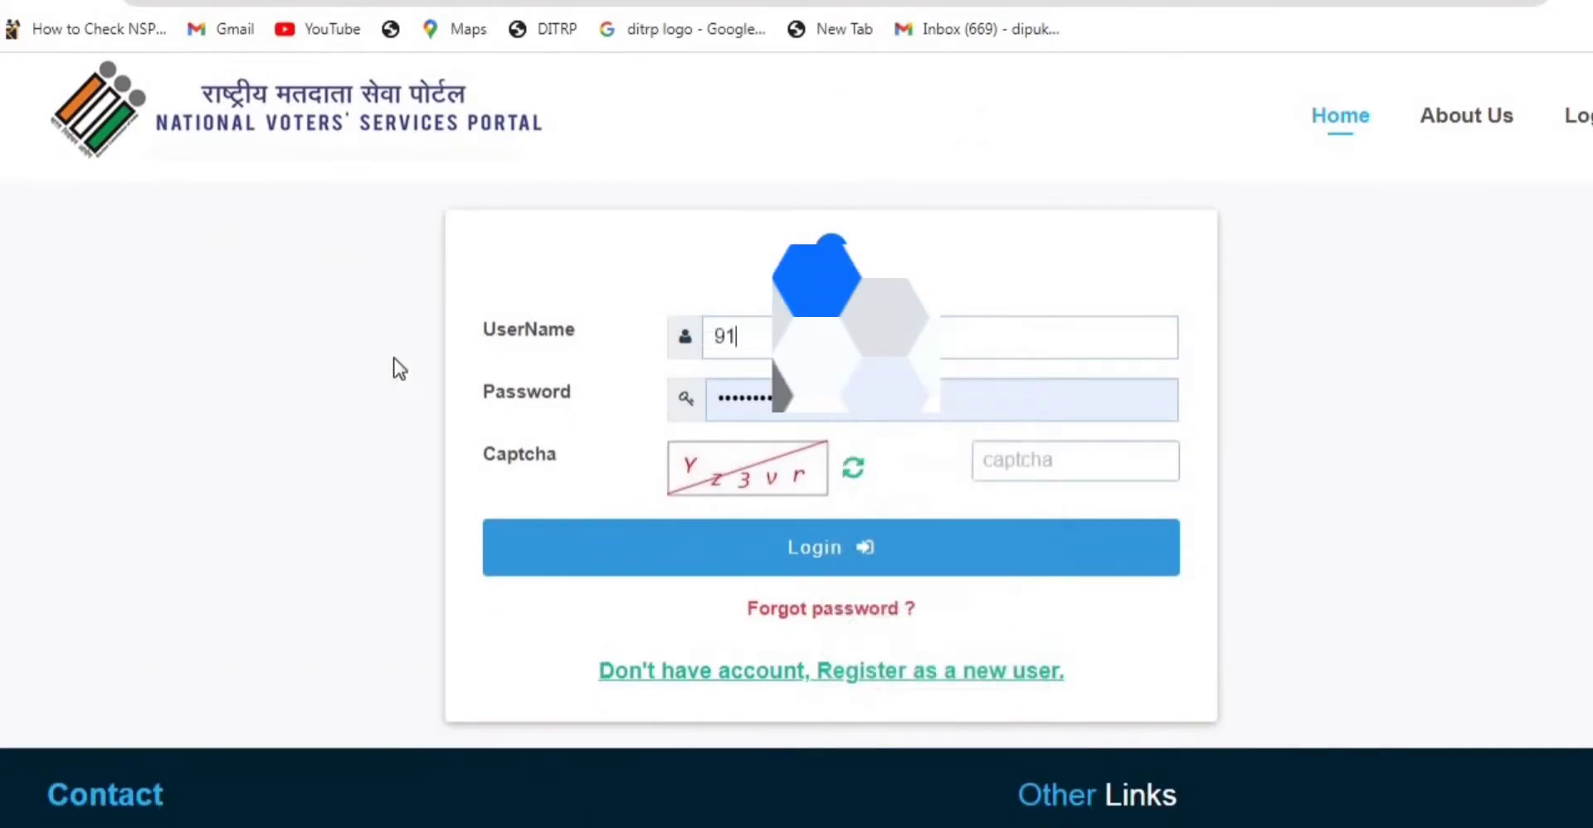
text(0118)
click(830, 400)
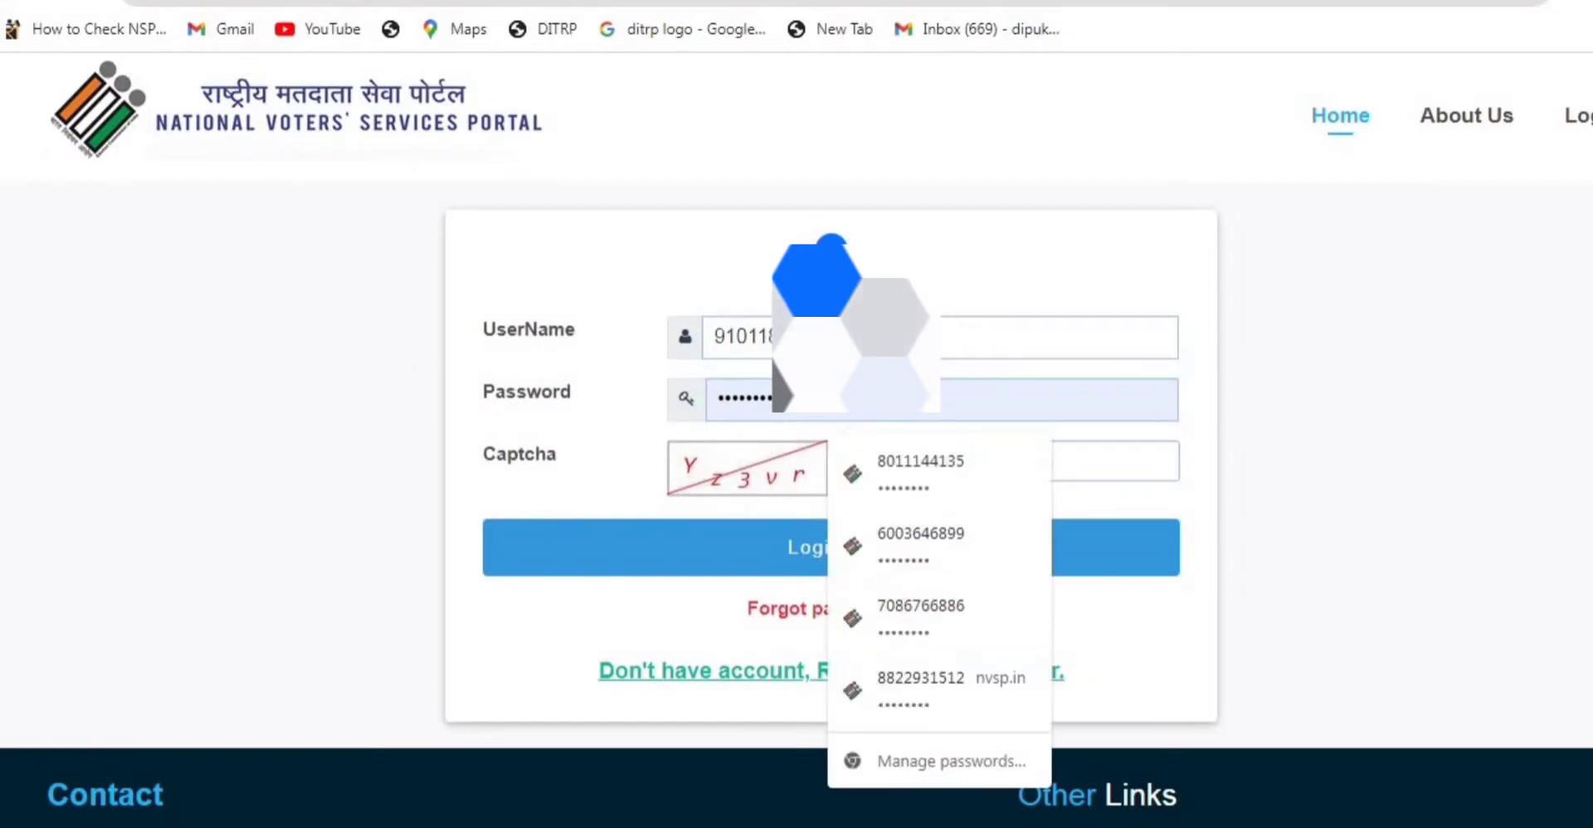
key(BackSpace)
key(BackSpace)
key(BackSpace)
key(BackSpace)
key(BackSpace)
key(BackSpace)
key(BackSpace)
key(BackSpace)
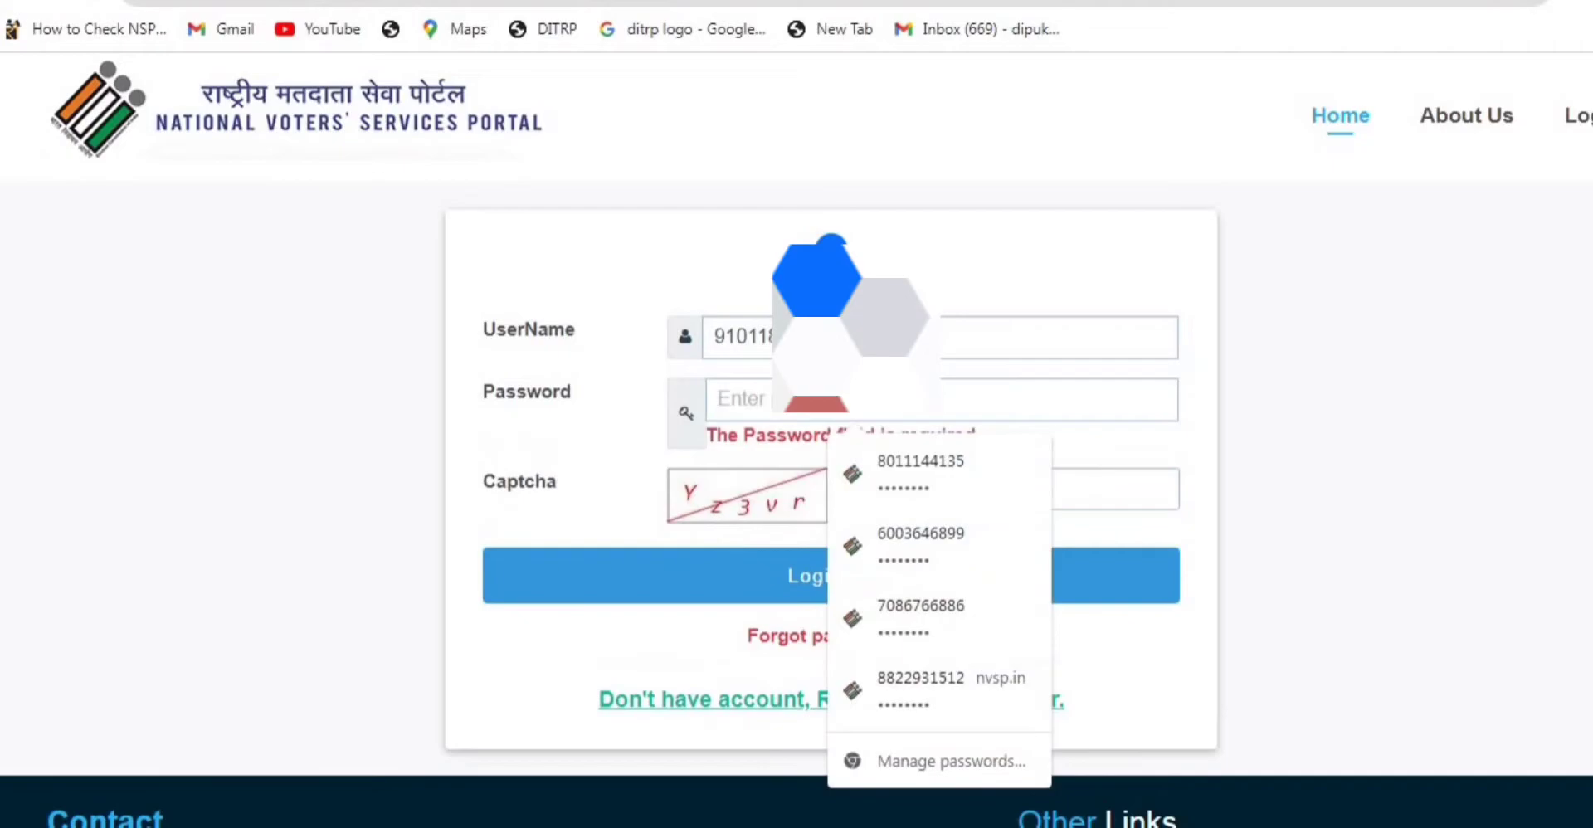
text(•••••)
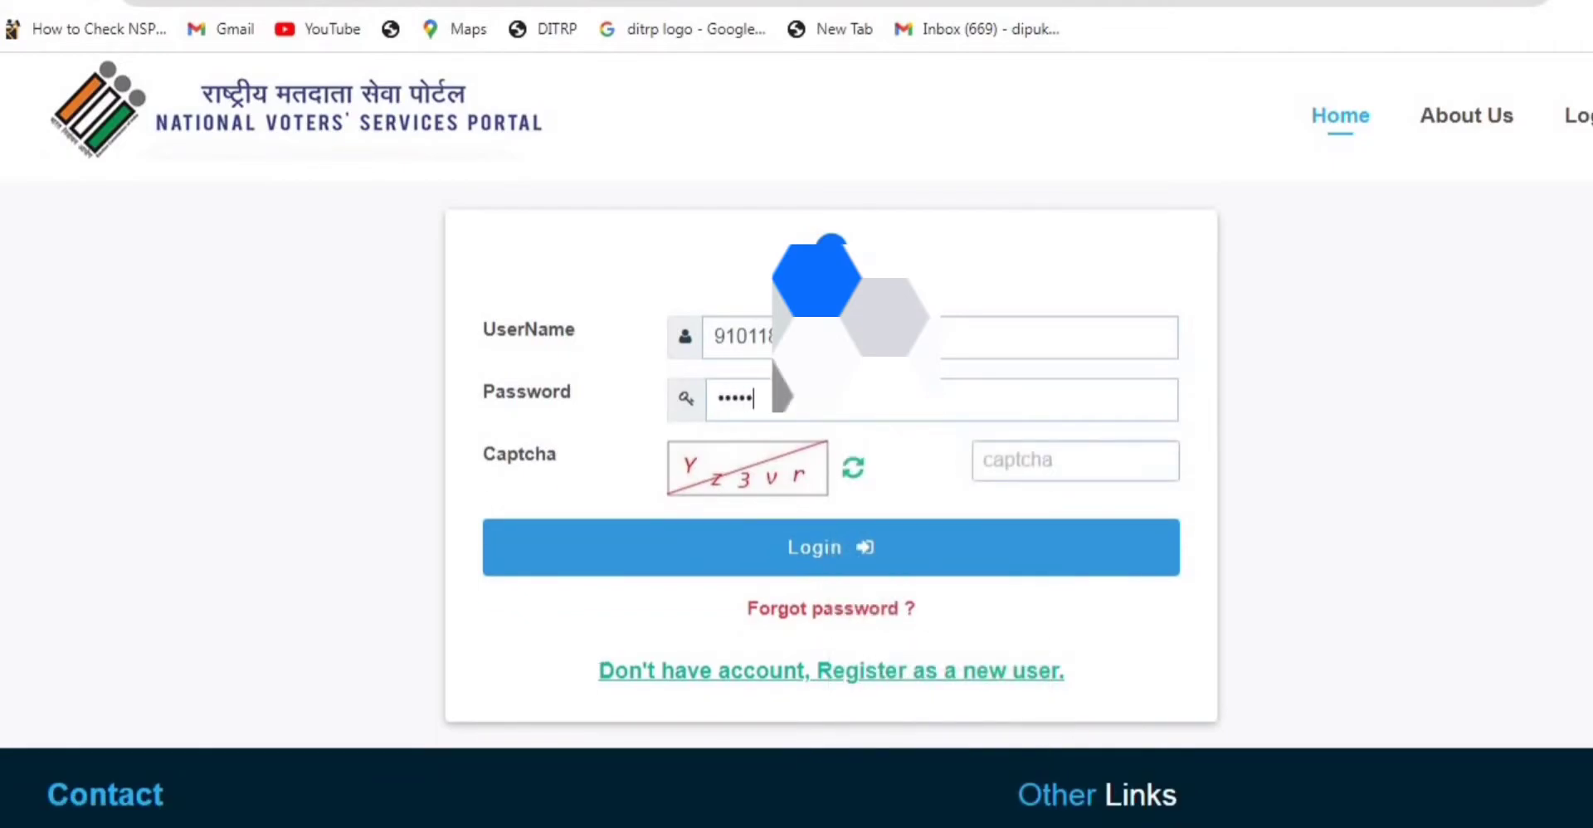
text(••)
click(1009, 470)
text(Yz)
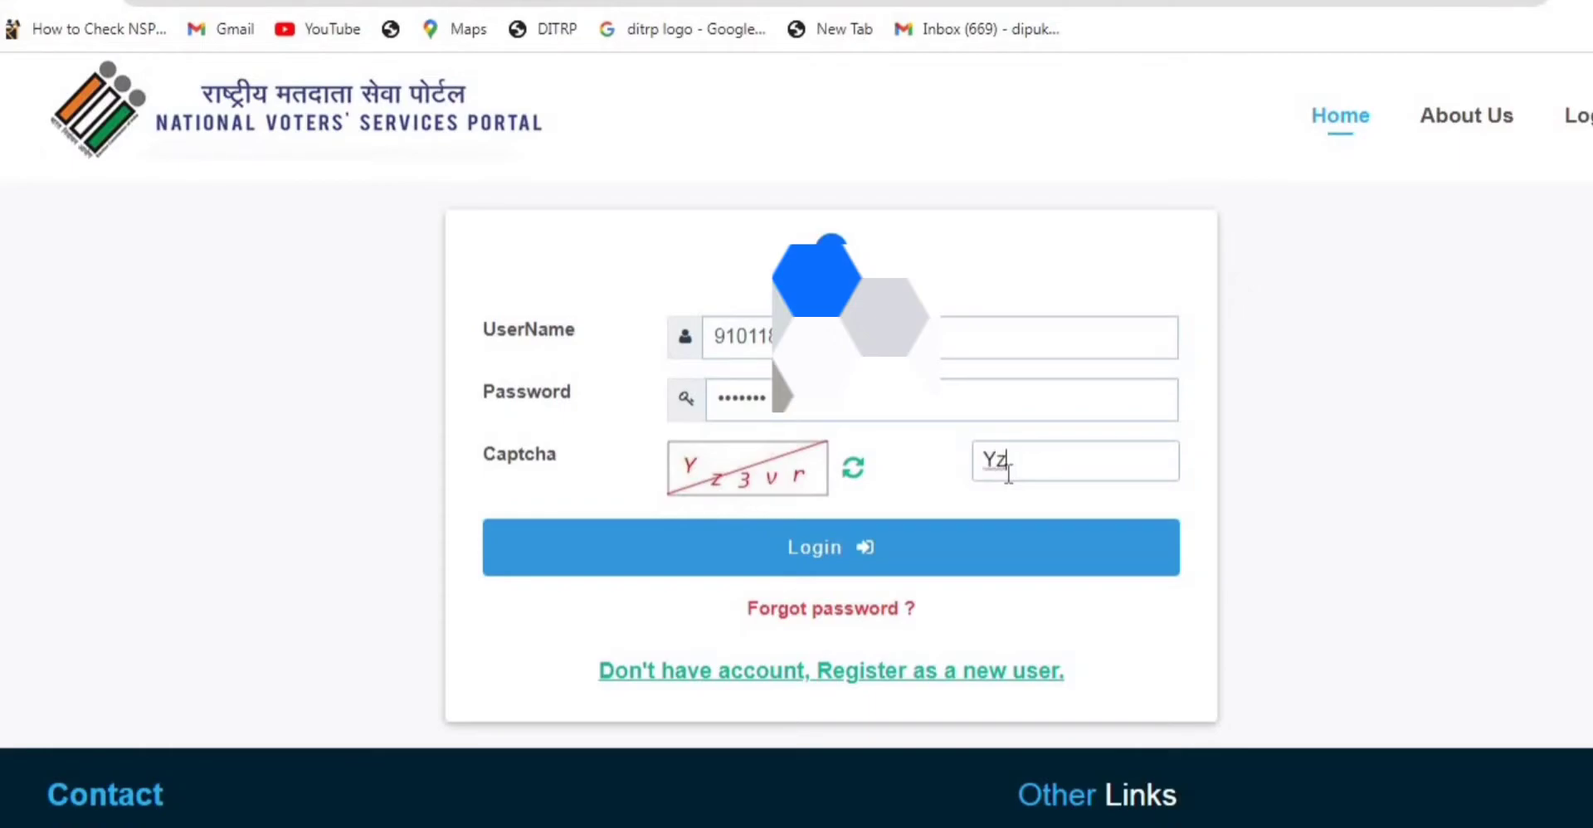
text(3vr)
- Log in and open Form 6B under 'Information of Aadhaar Number by Existing Electors'
click(870, 548)
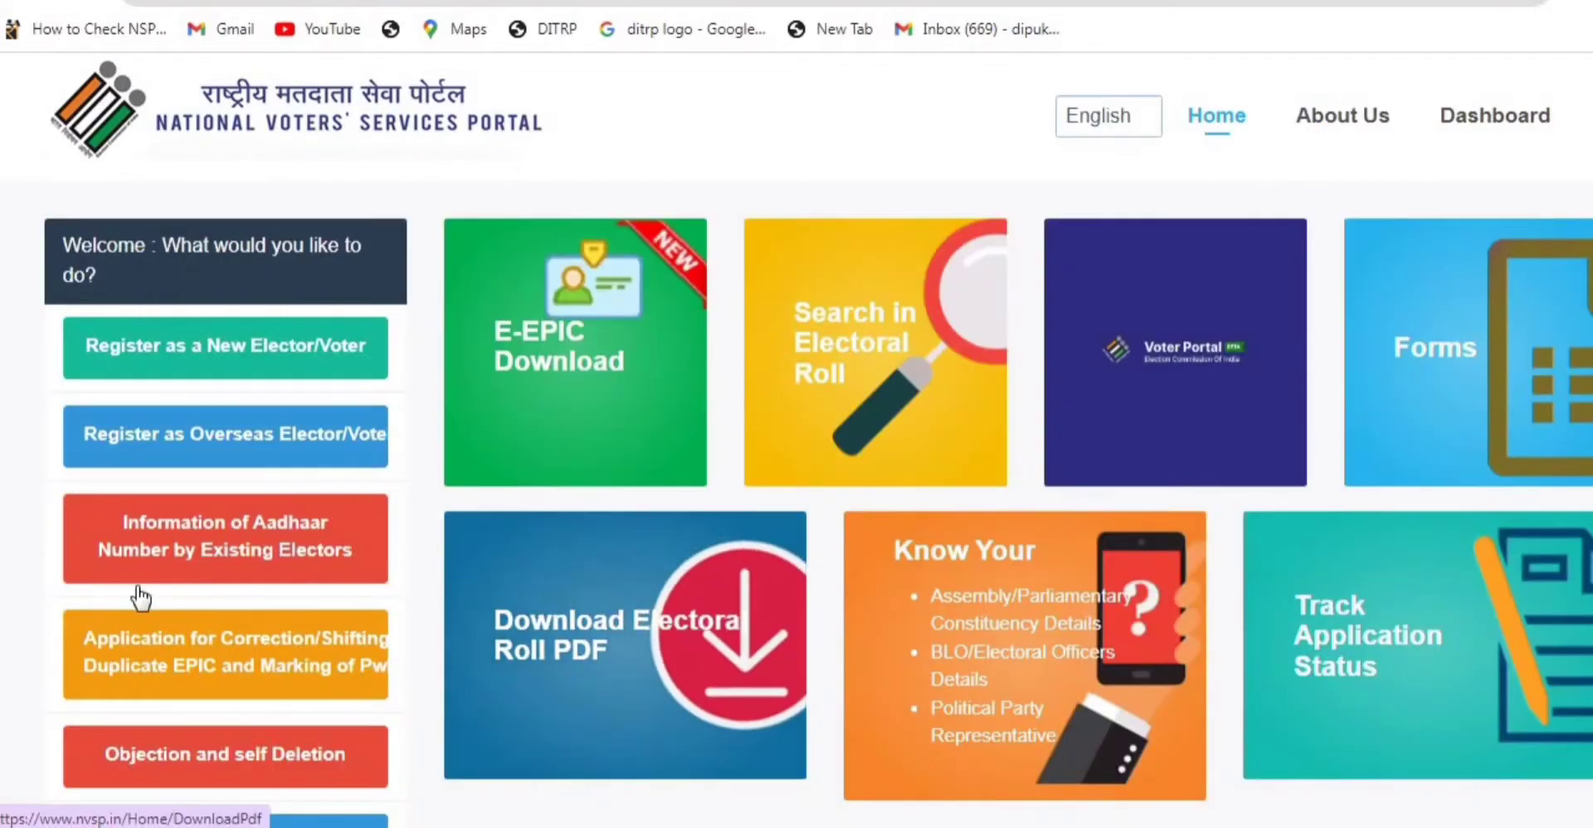
click(192, 541)
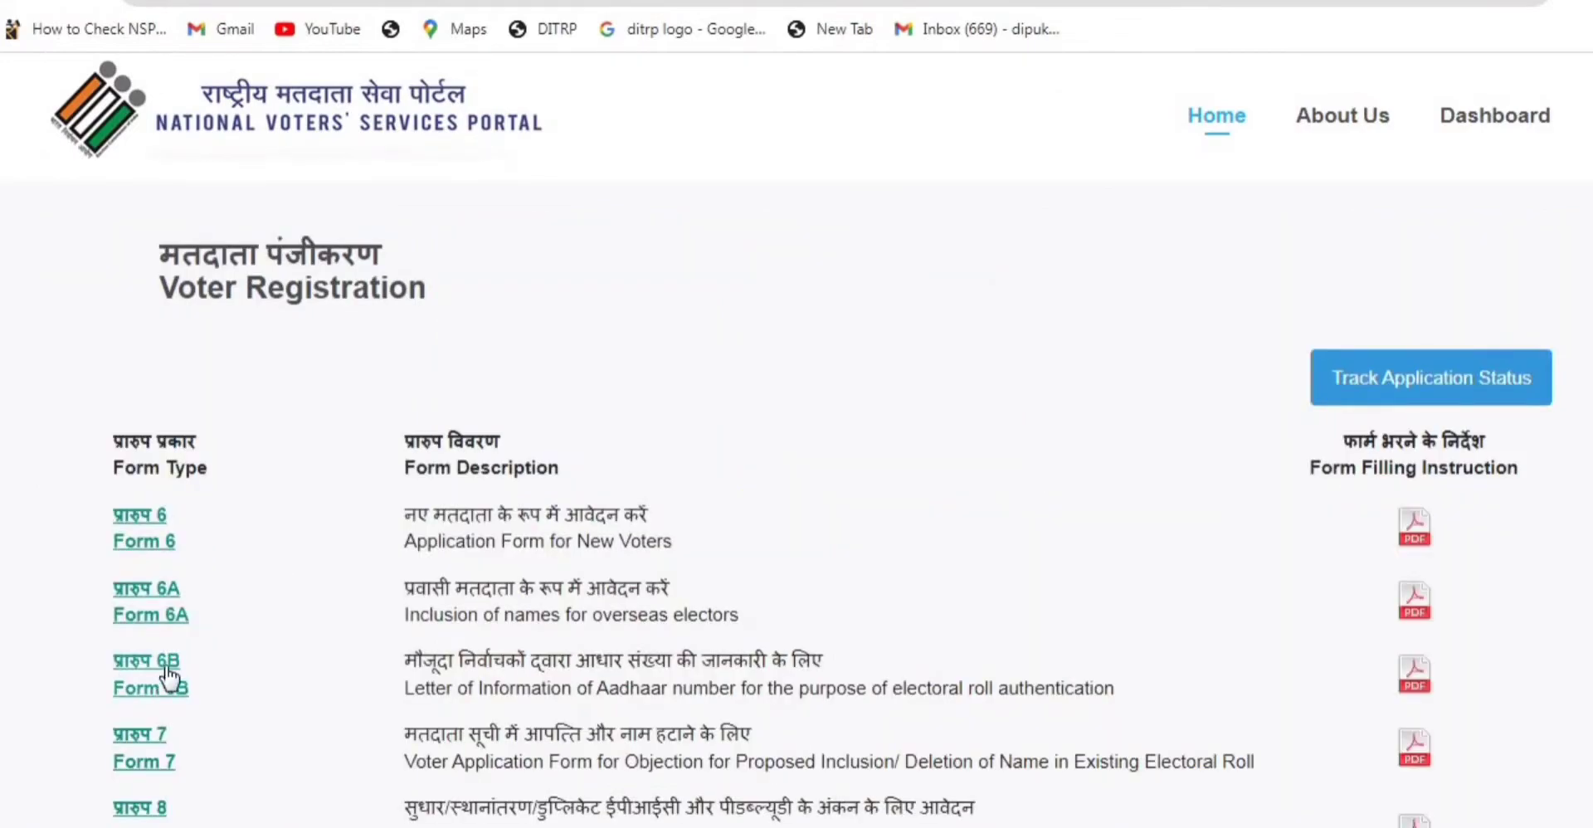
click(163, 676)
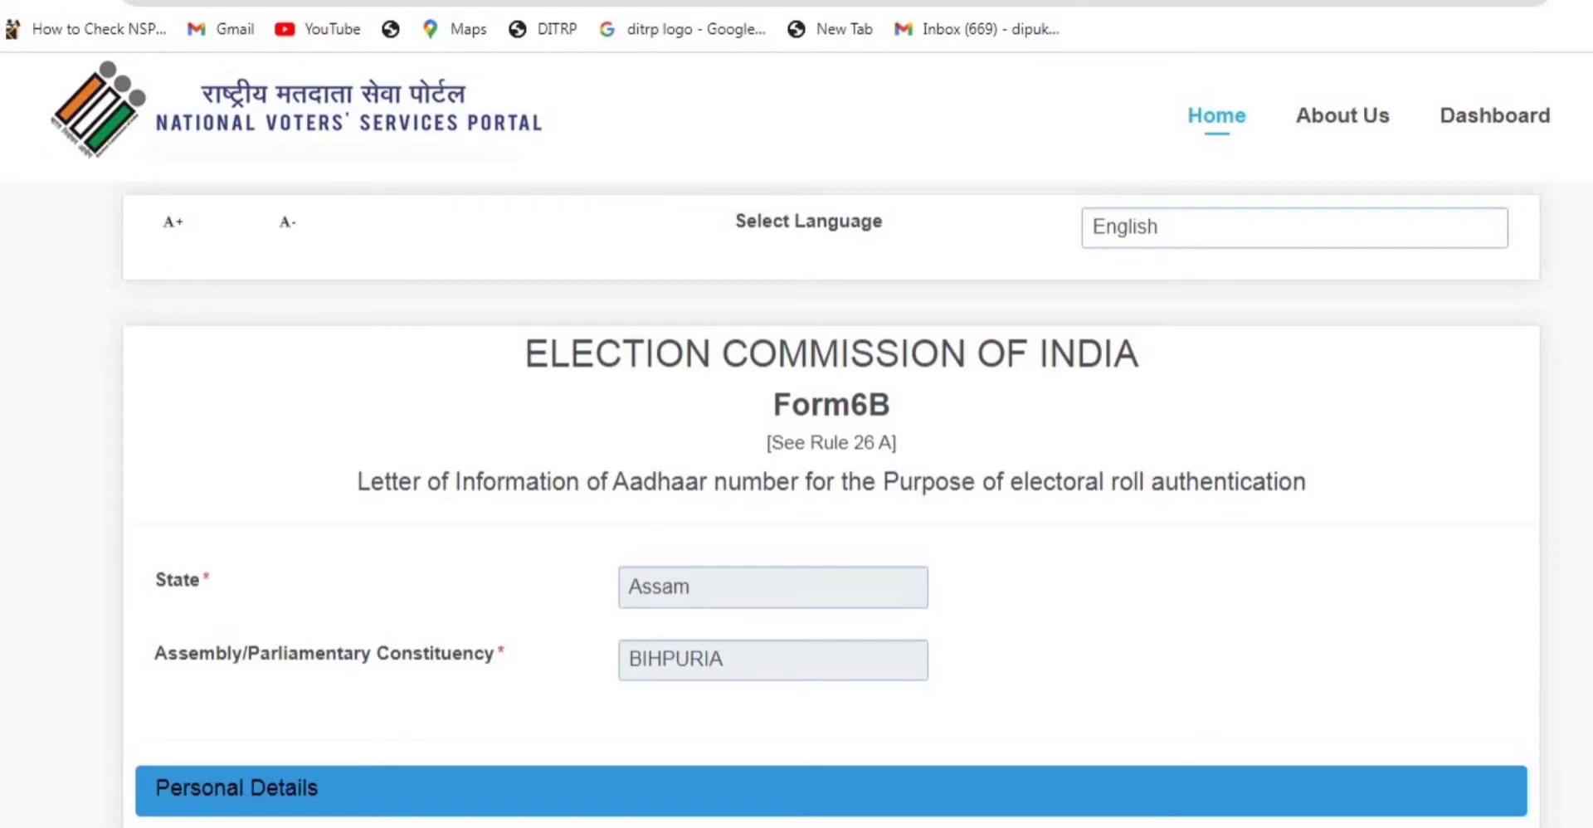
- Enter the applicant's mobile number and choose the saved e-mail address from Chrome autofill
scroll(622, 394, down, 8)
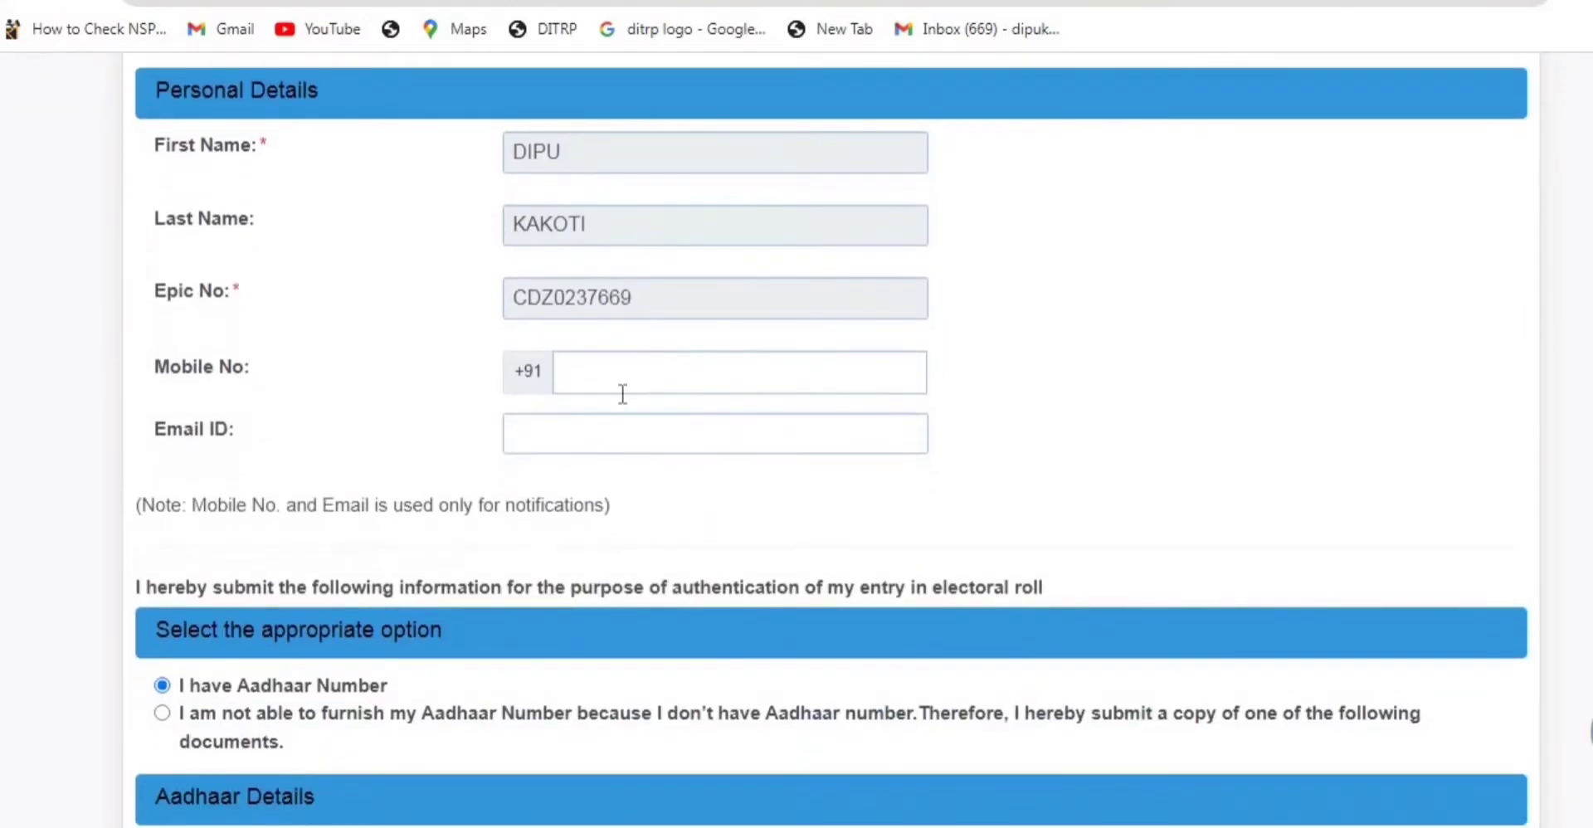
click(591, 376)
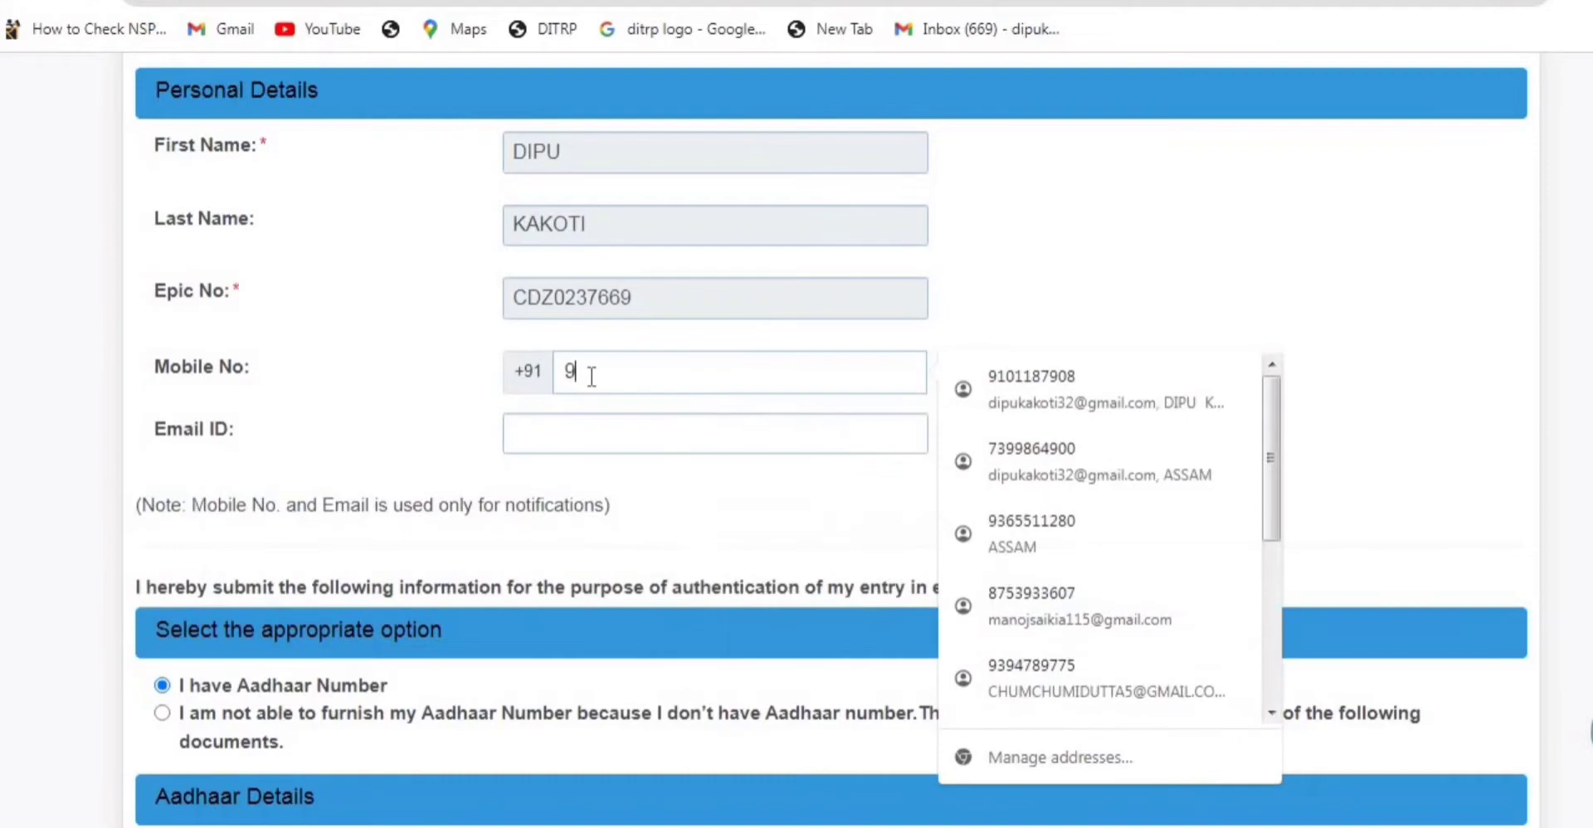
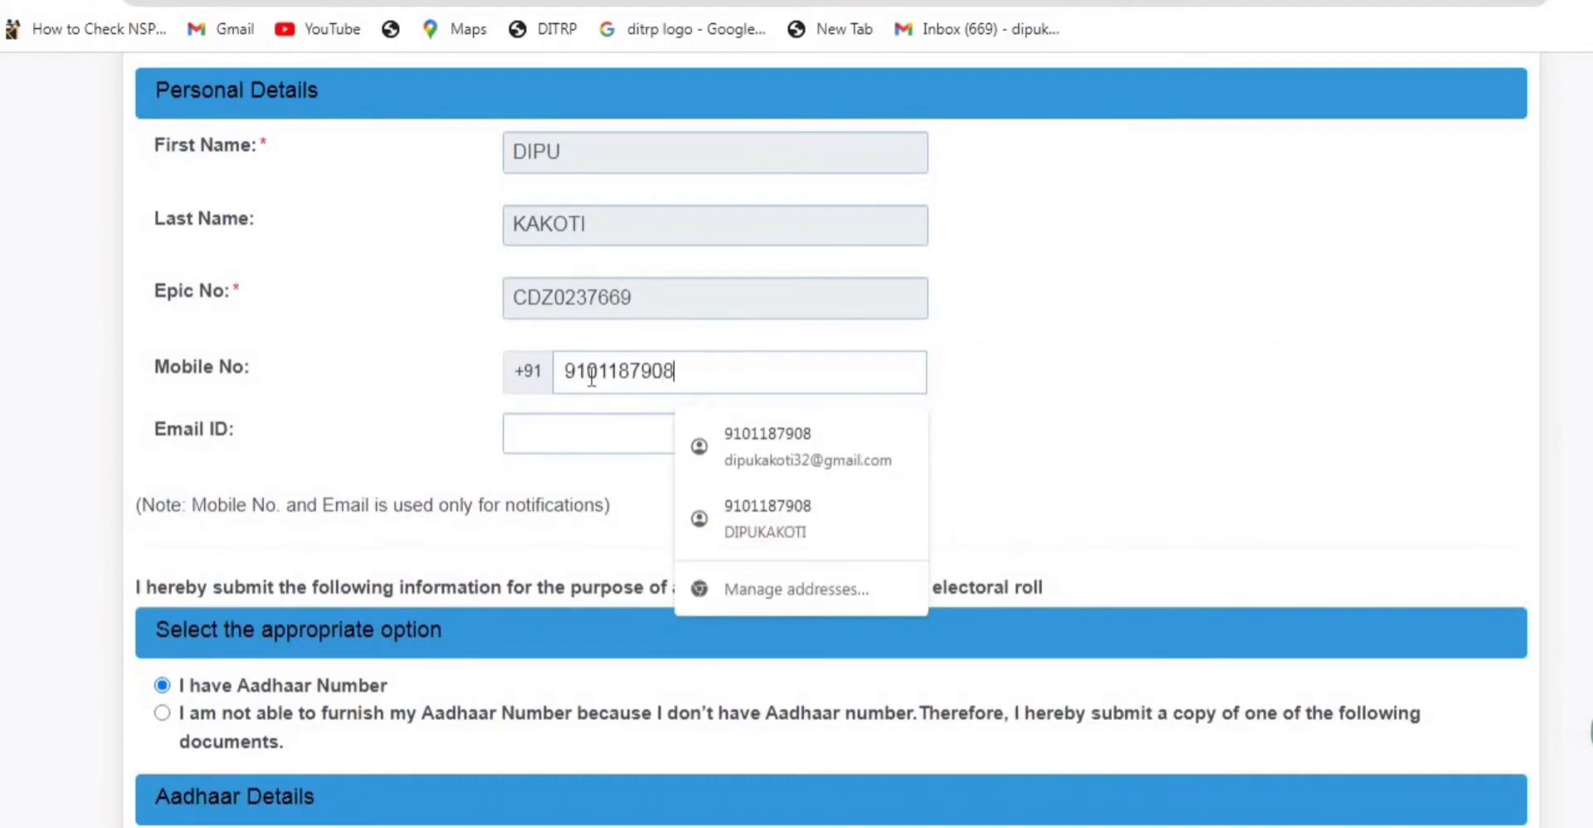
click(554, 453)
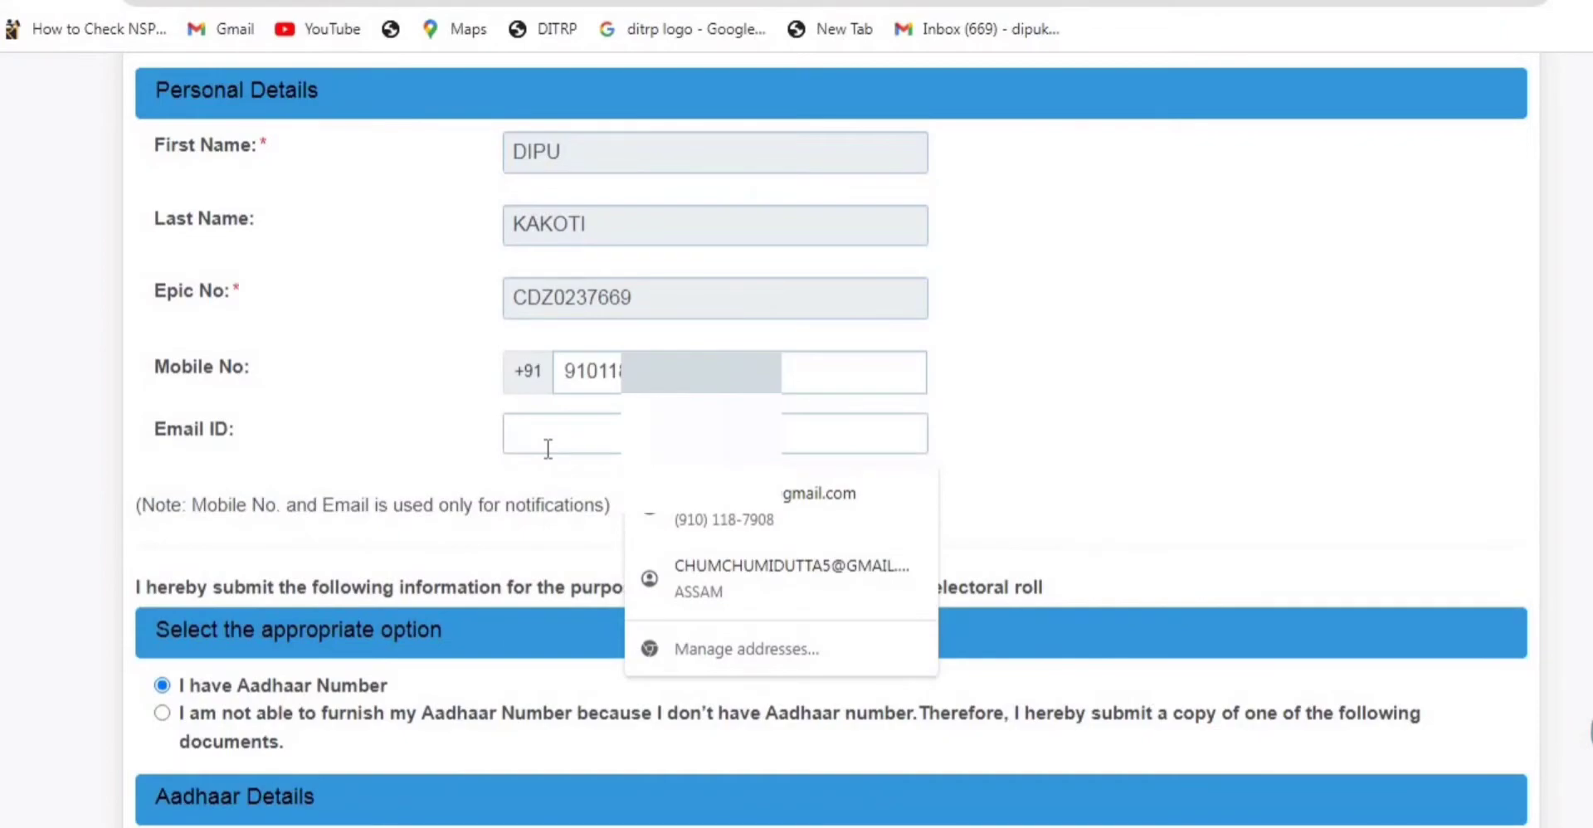
text(dio)
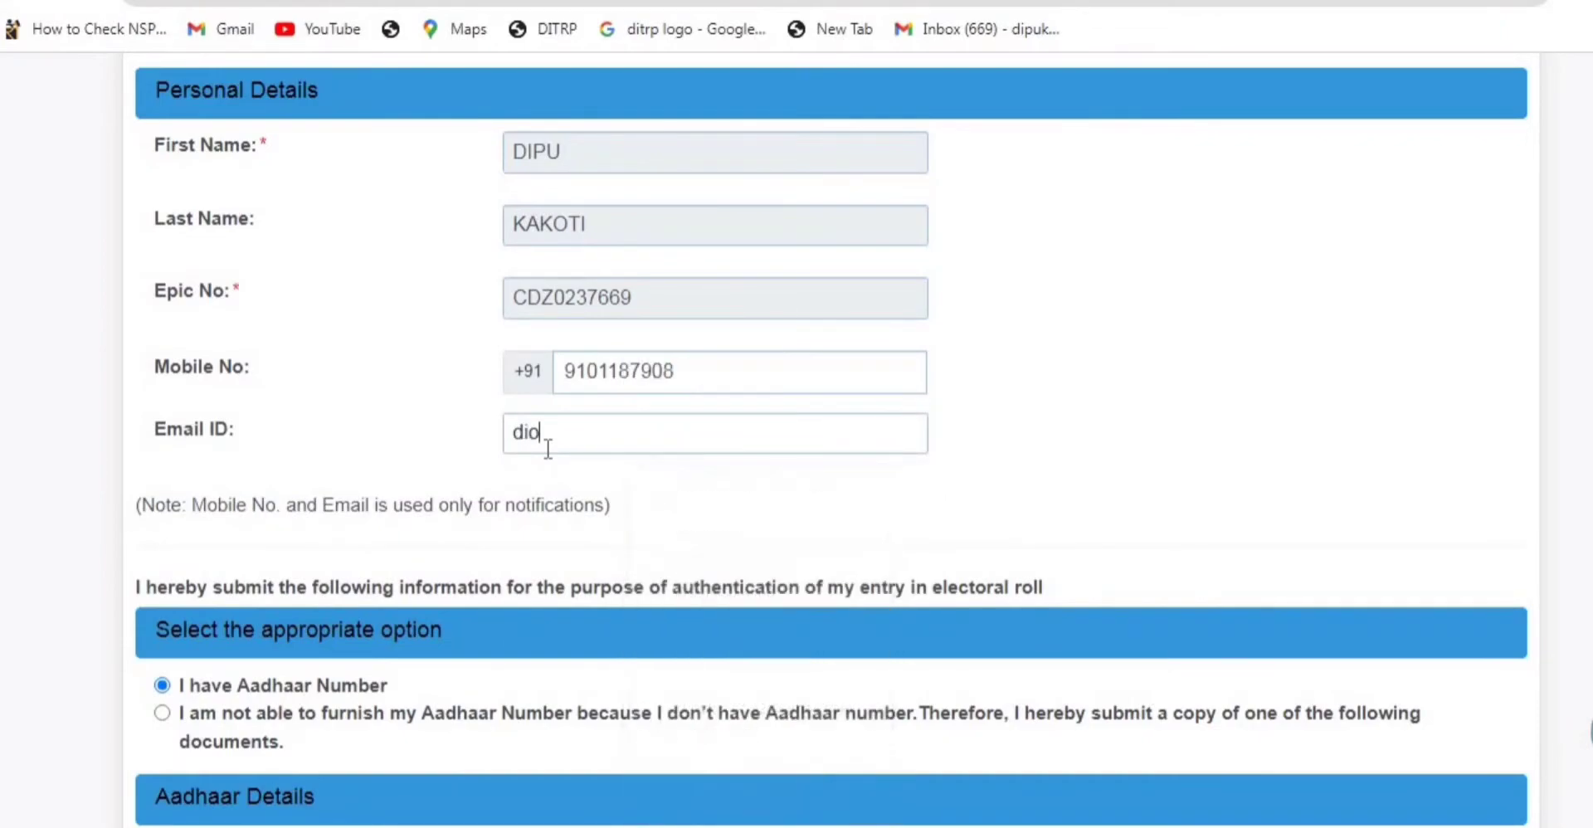
key(BackSpace)
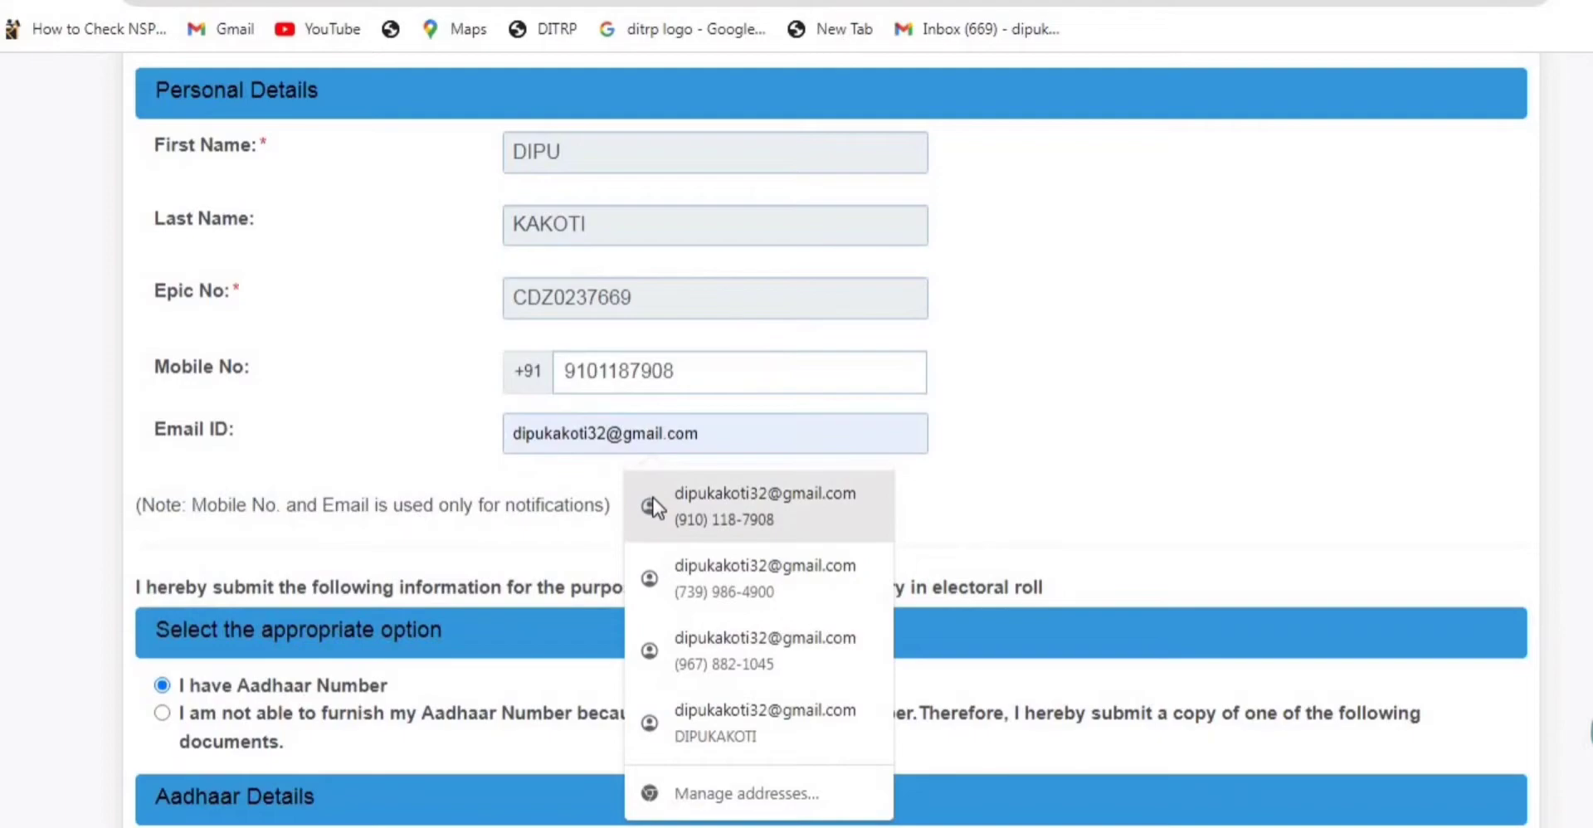
click(660, 511)
scroll(1340, 647, down, 3)
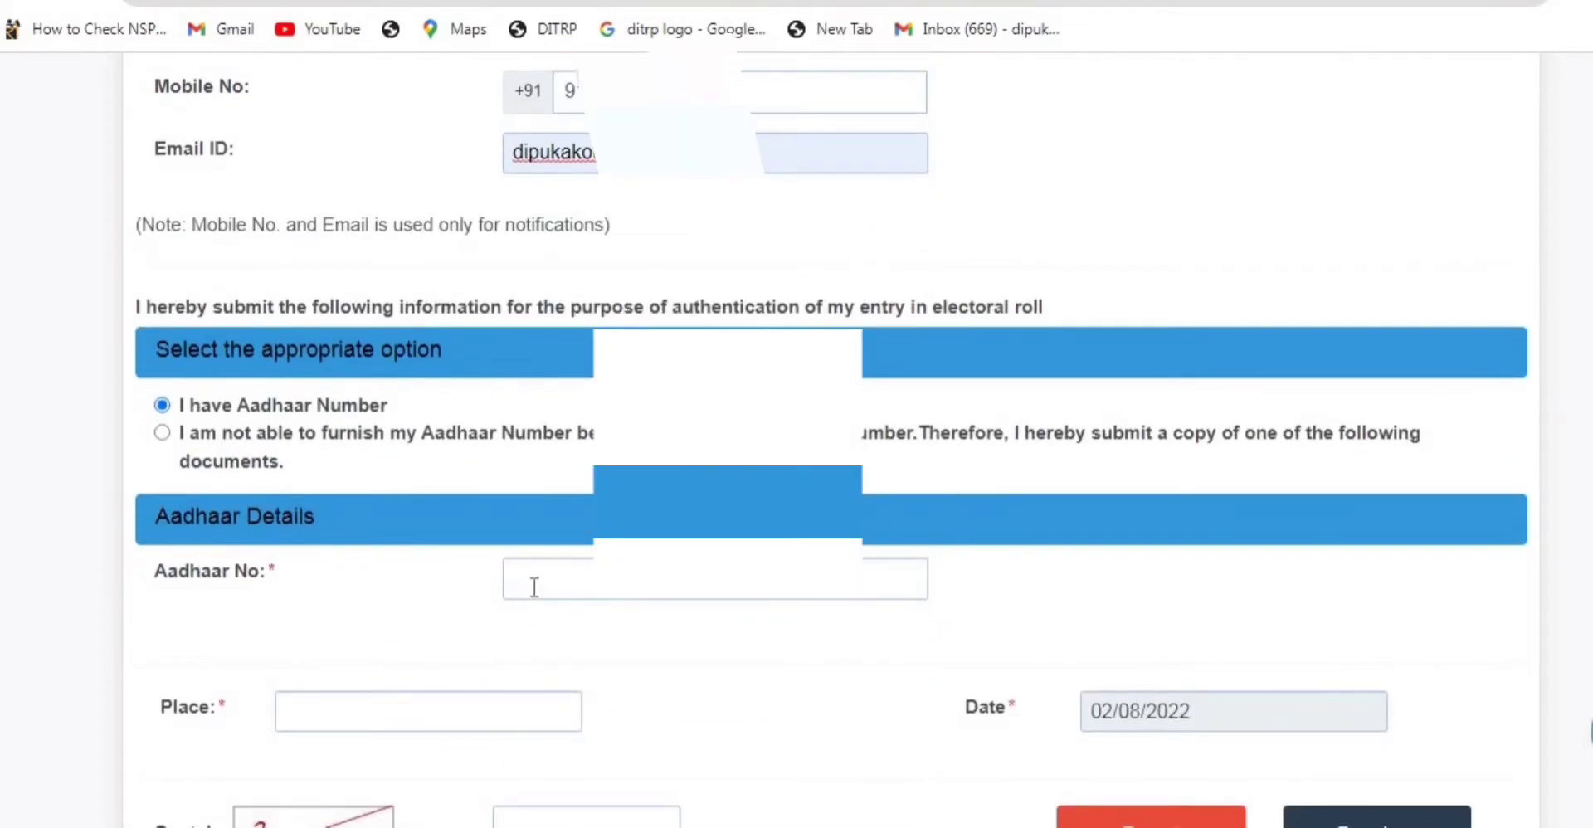
- Enter the Aadhaar number, place of application and captcha, then preview Form 6B
click(534, 586)
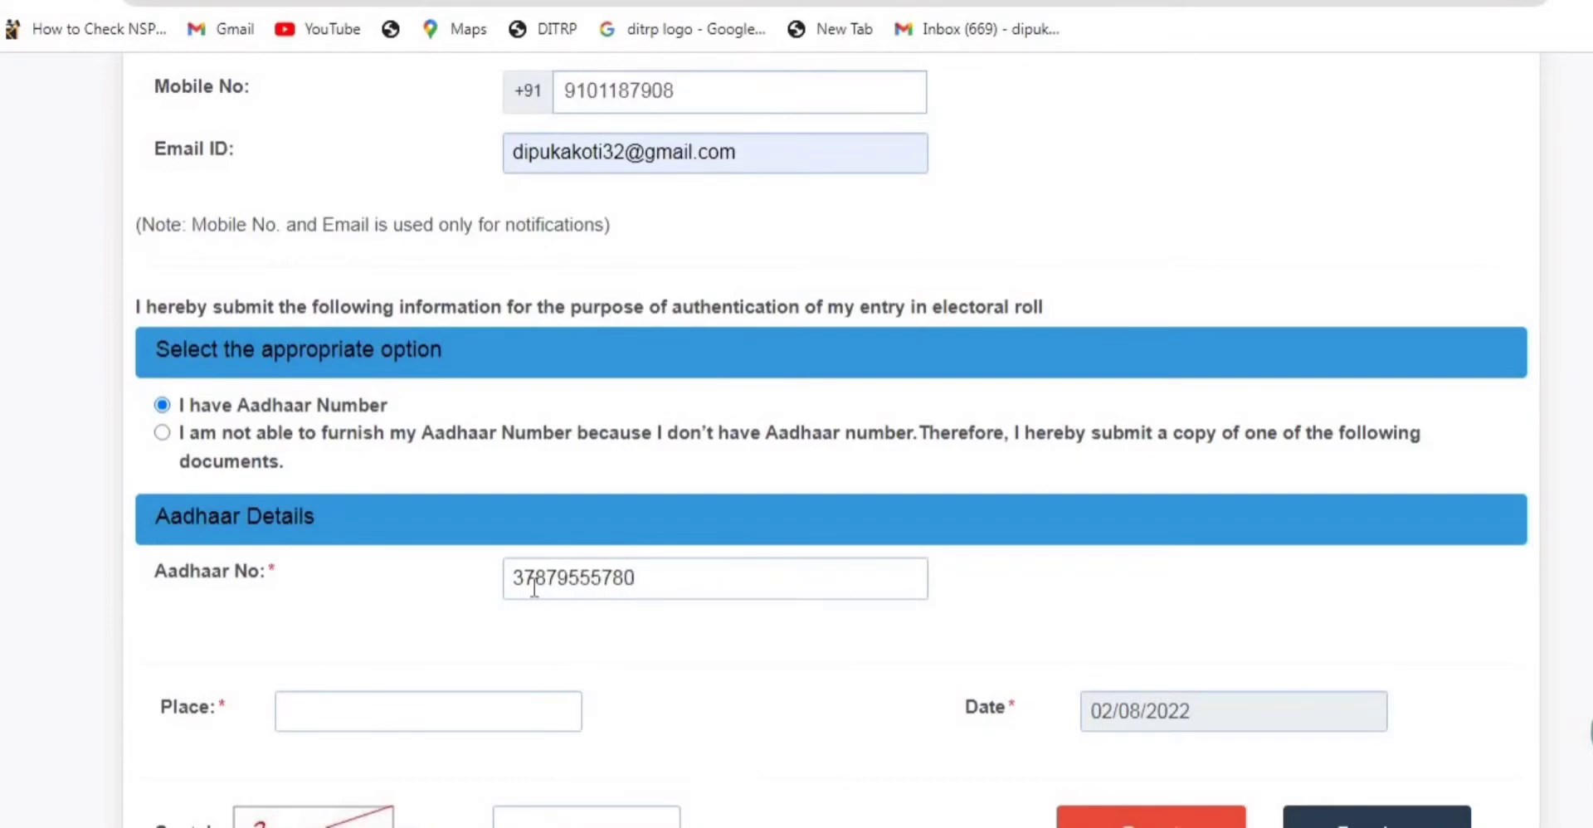
scroll(471, 467, down, 3)
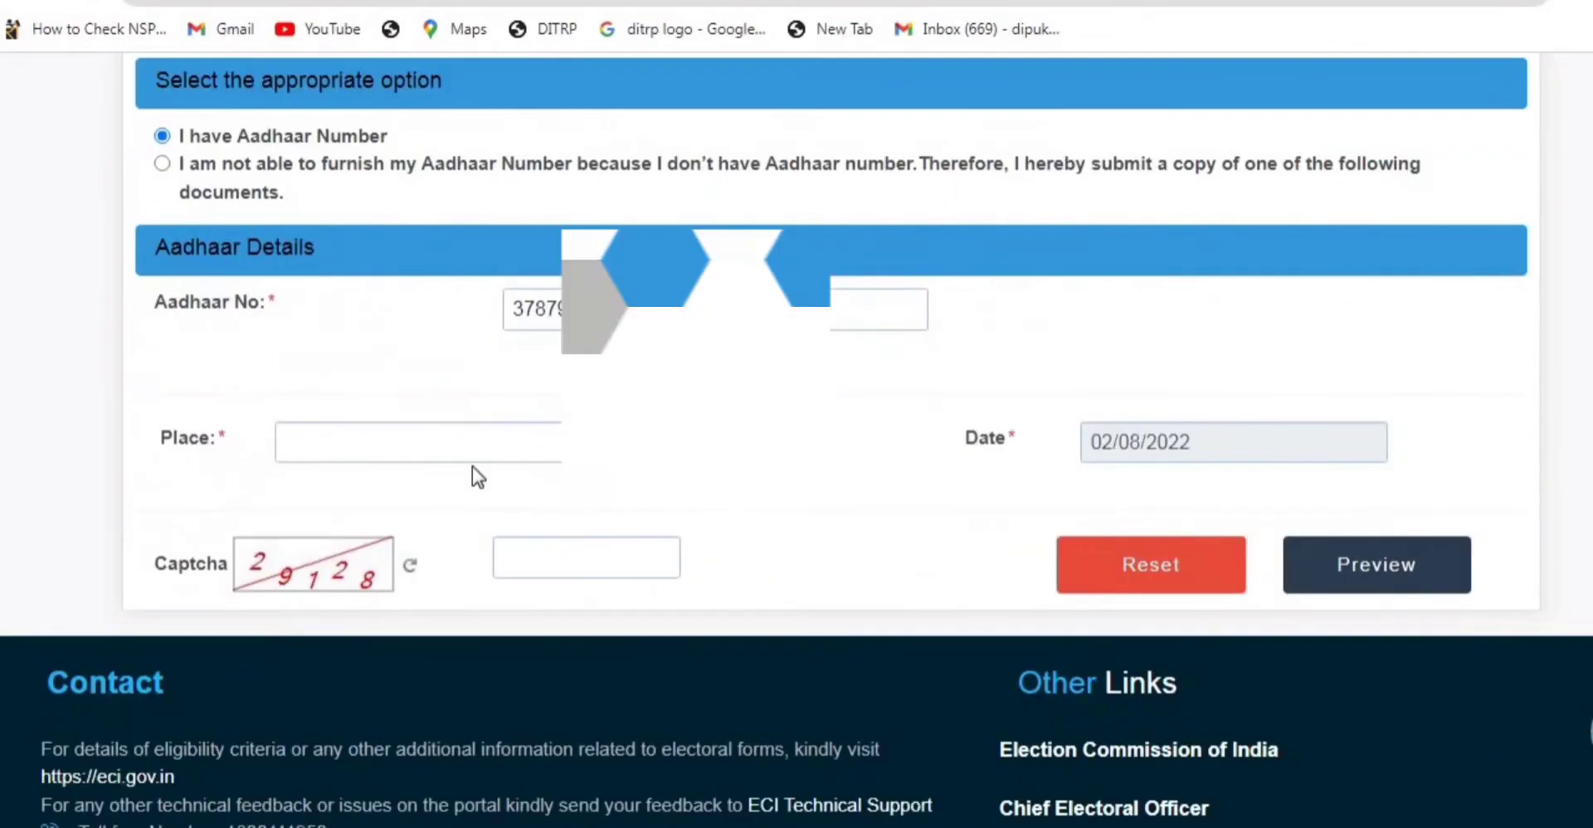
click(291, 444)
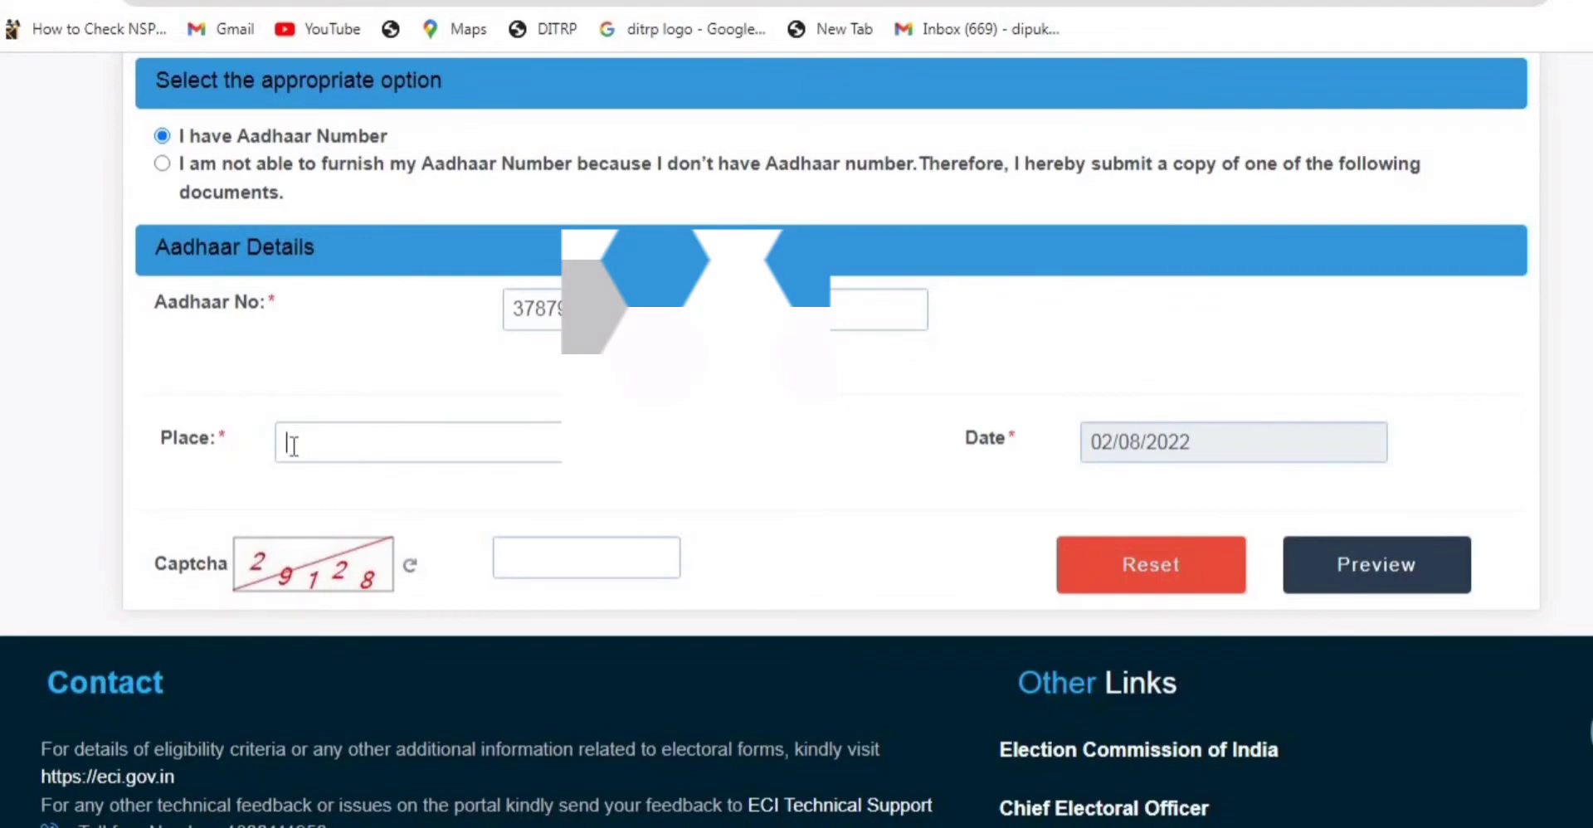
text(Mac)
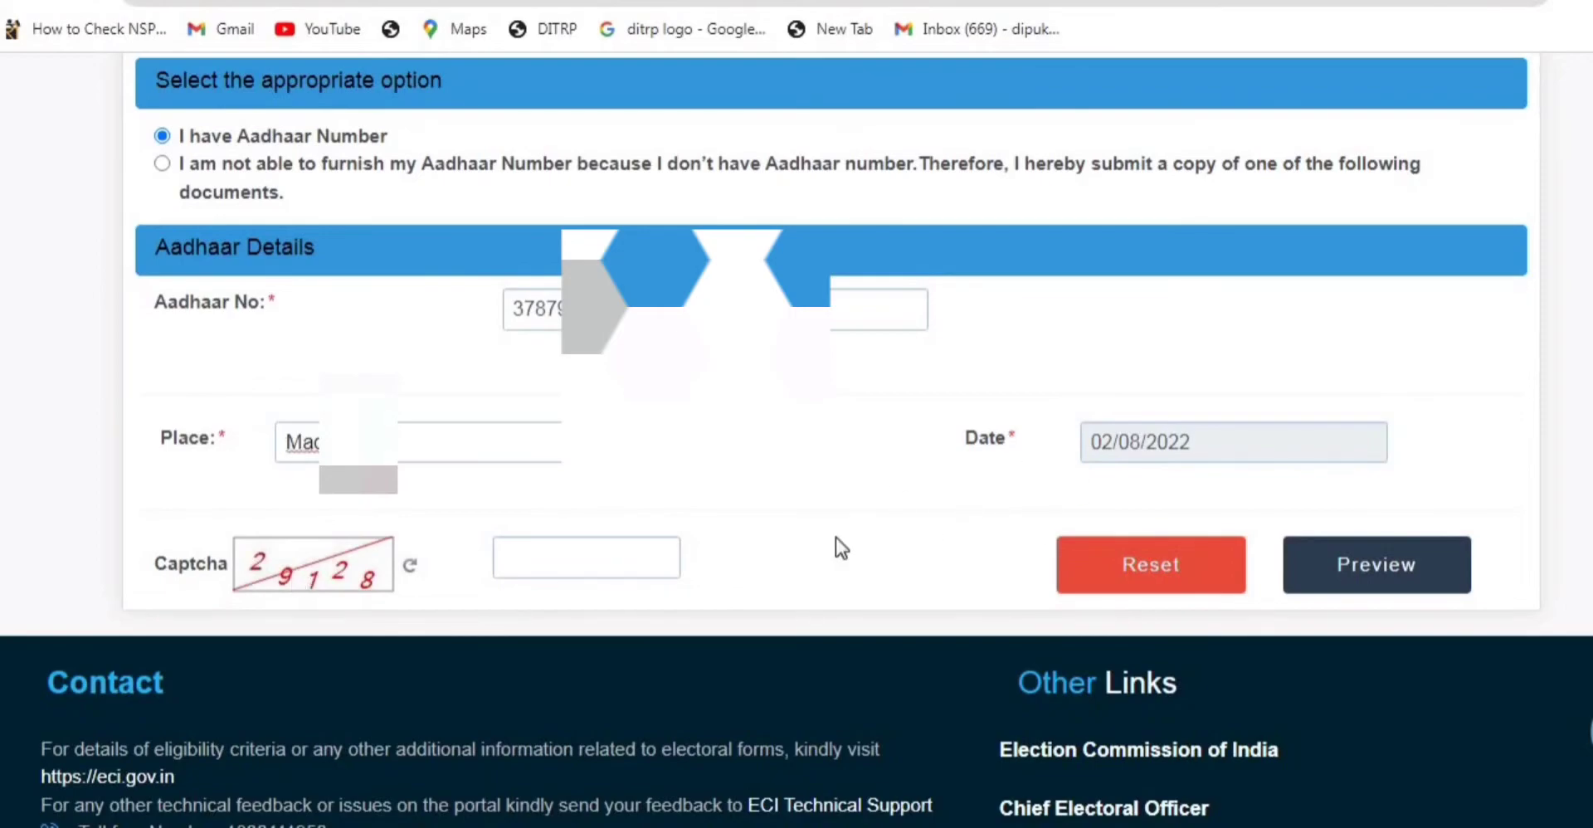
click(522, 563)
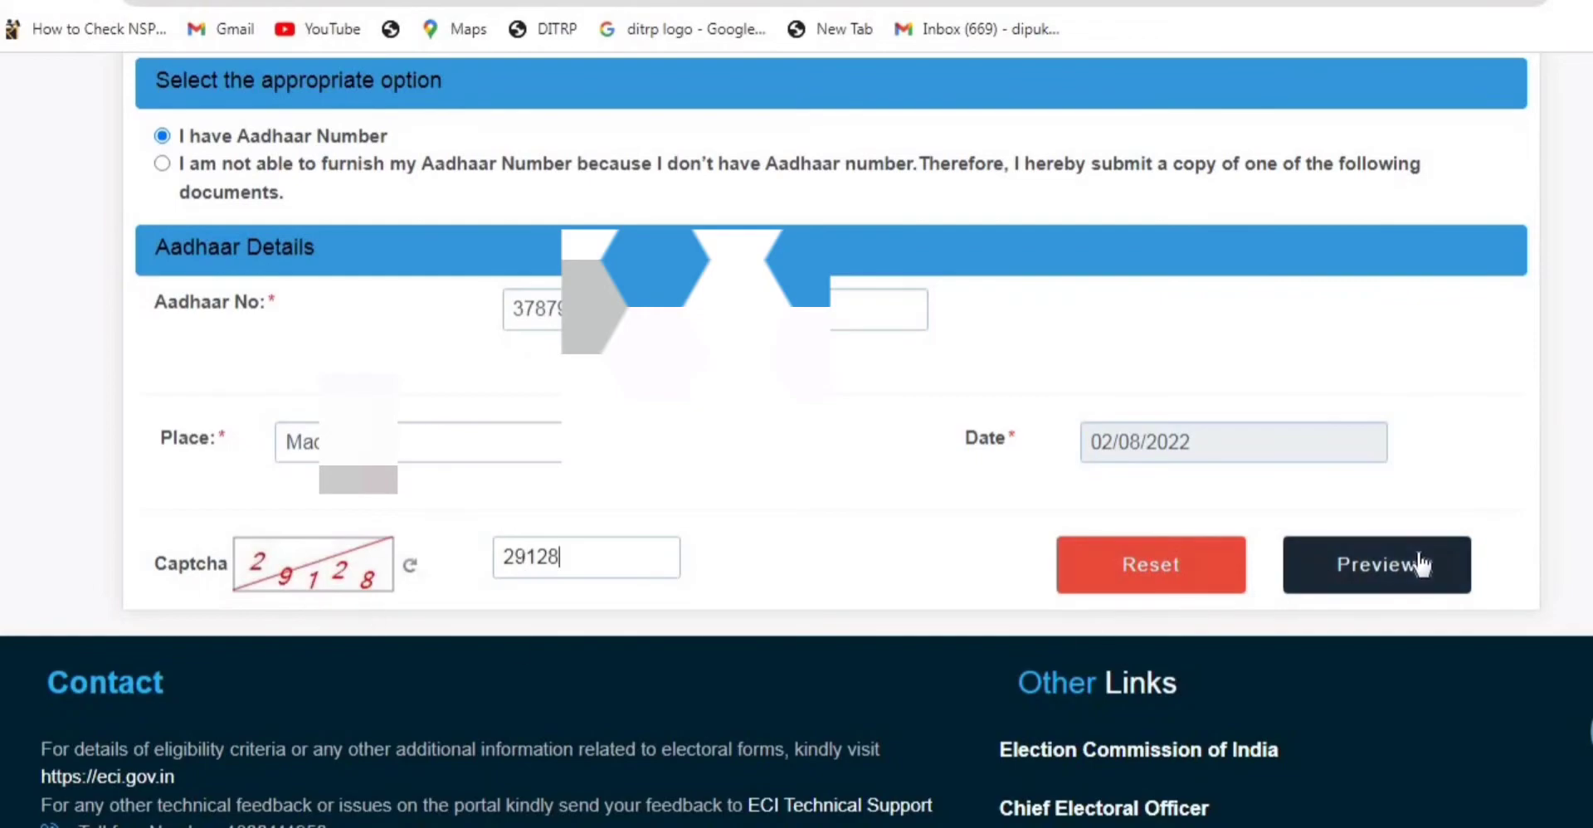
click(1417, 564)
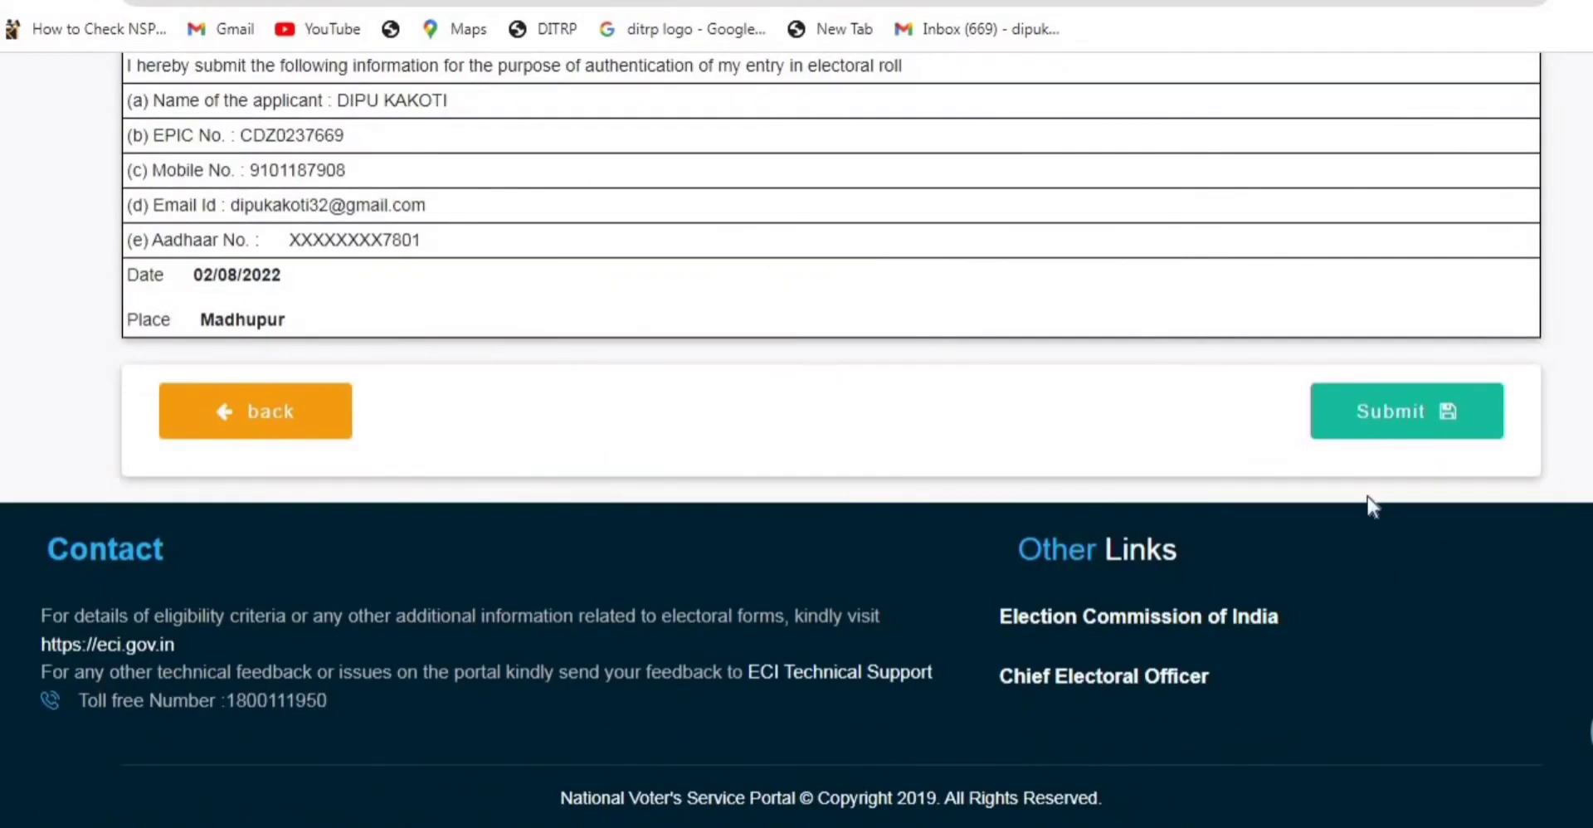
- Review the Form 6B preview details and submit the application
scroll(797, 440, up, 5)
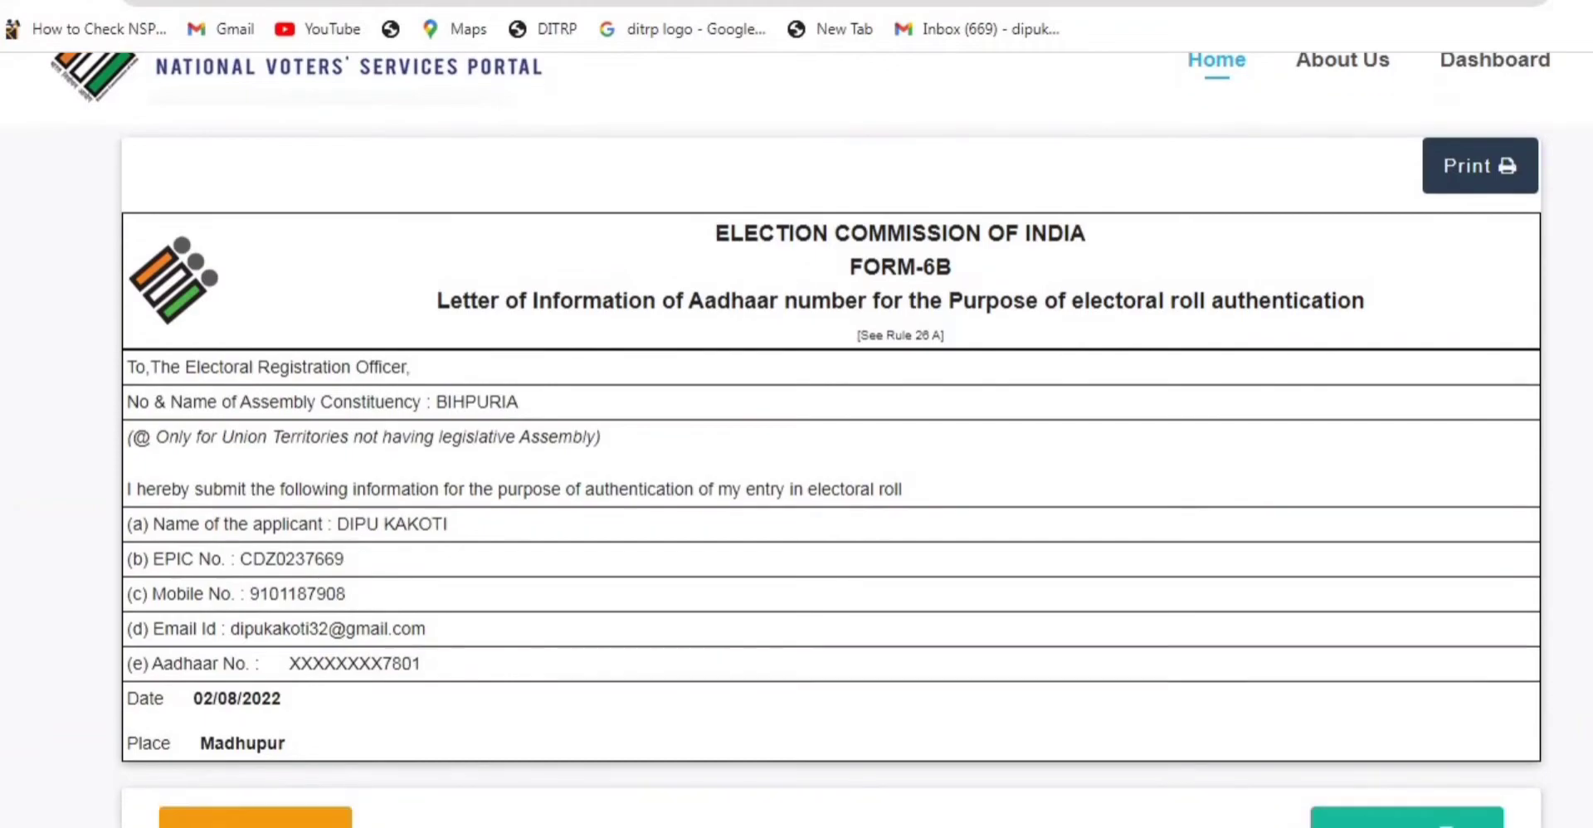
scroll(796, 440, down, 1)
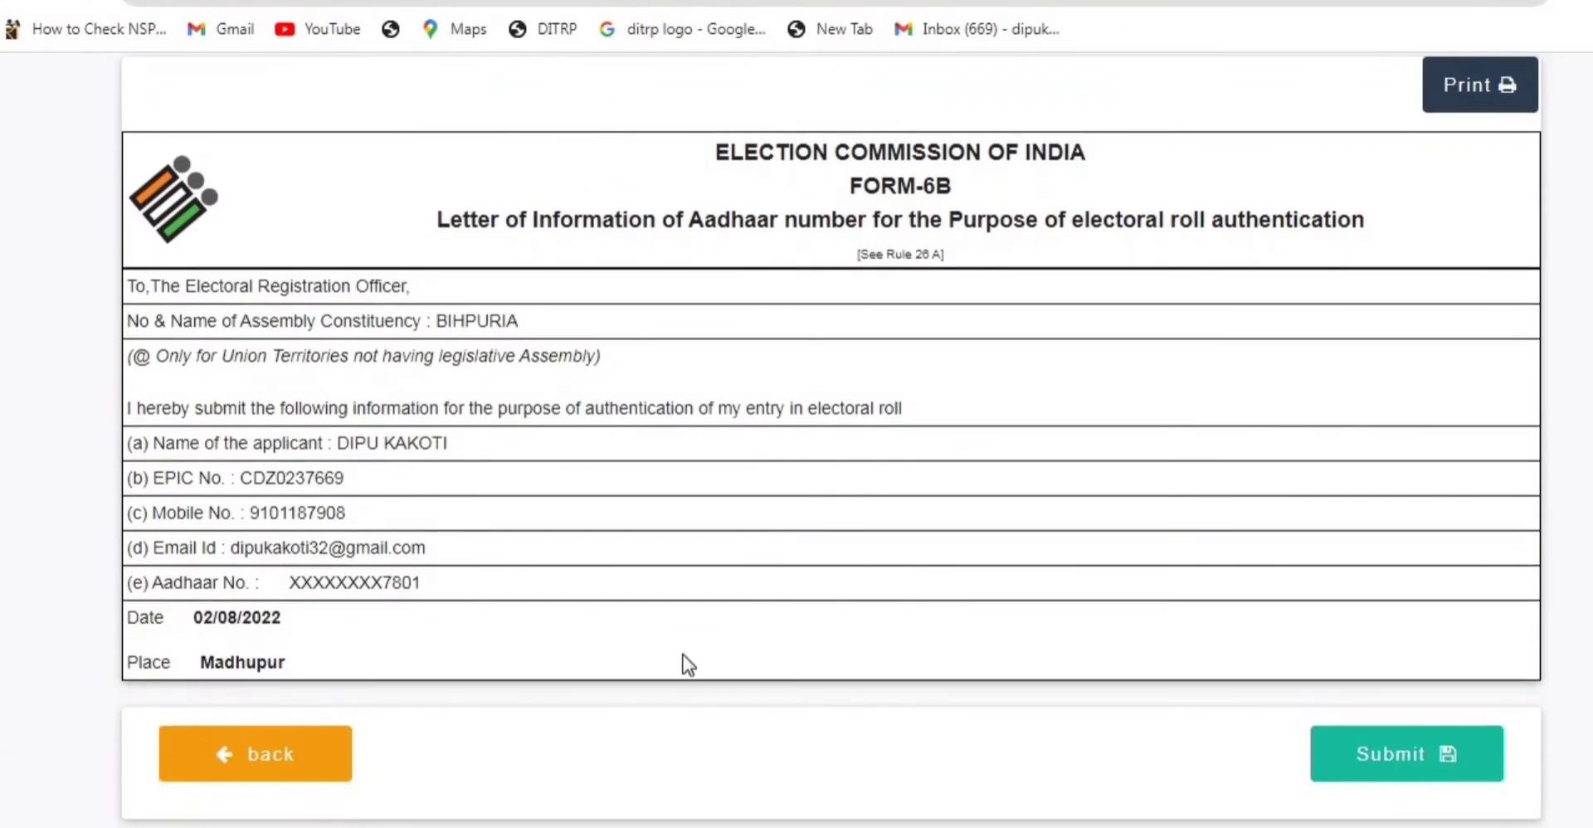
click(1444, 754)
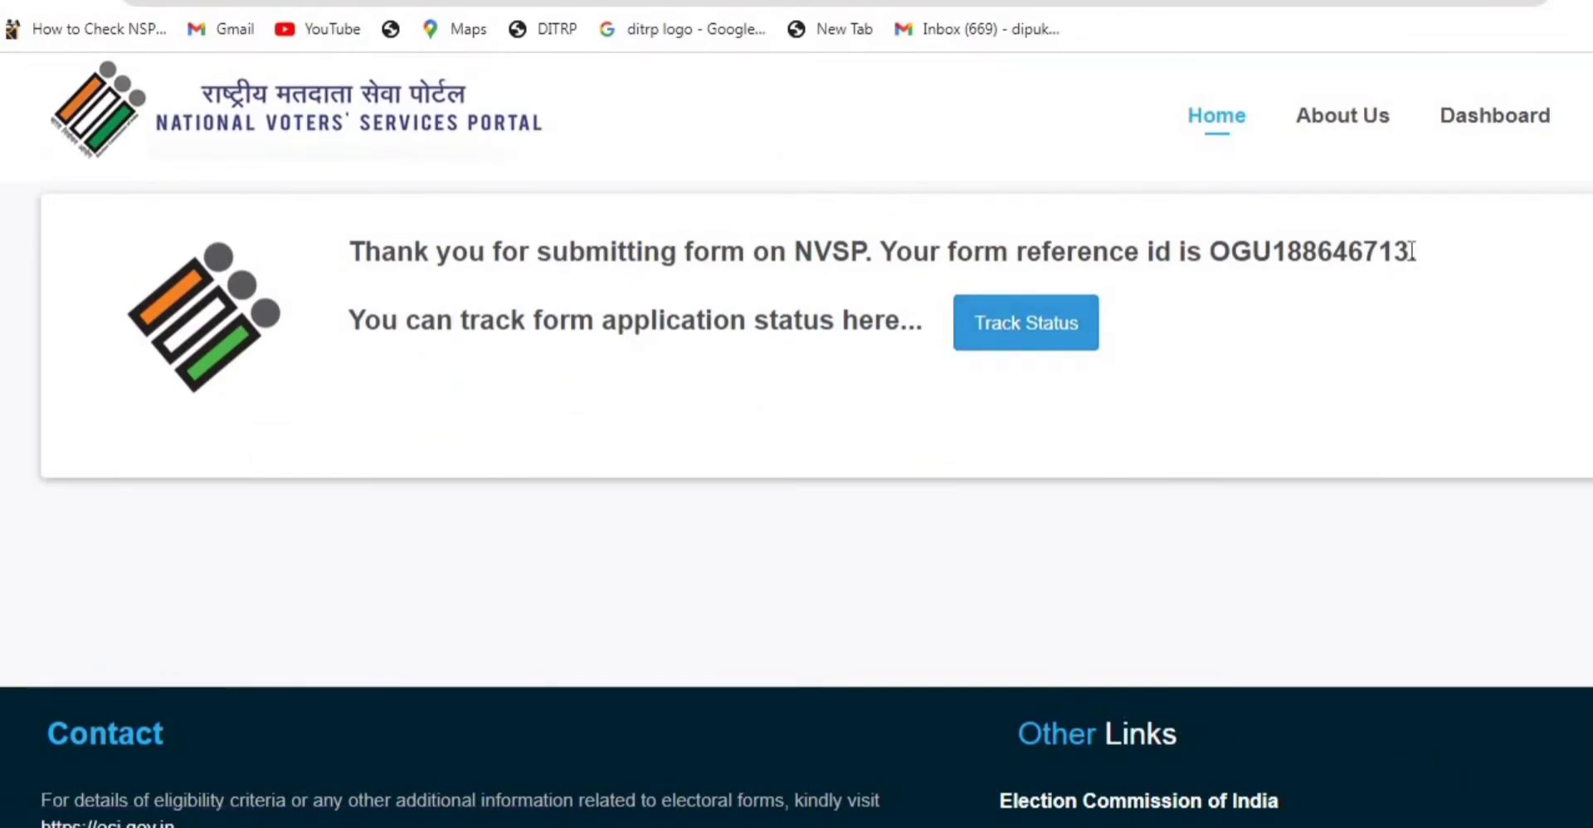
- Select the form reference id in the thank-you message to copy it
drag(1413, 251, 1214, 251)
key(ctrl+c)
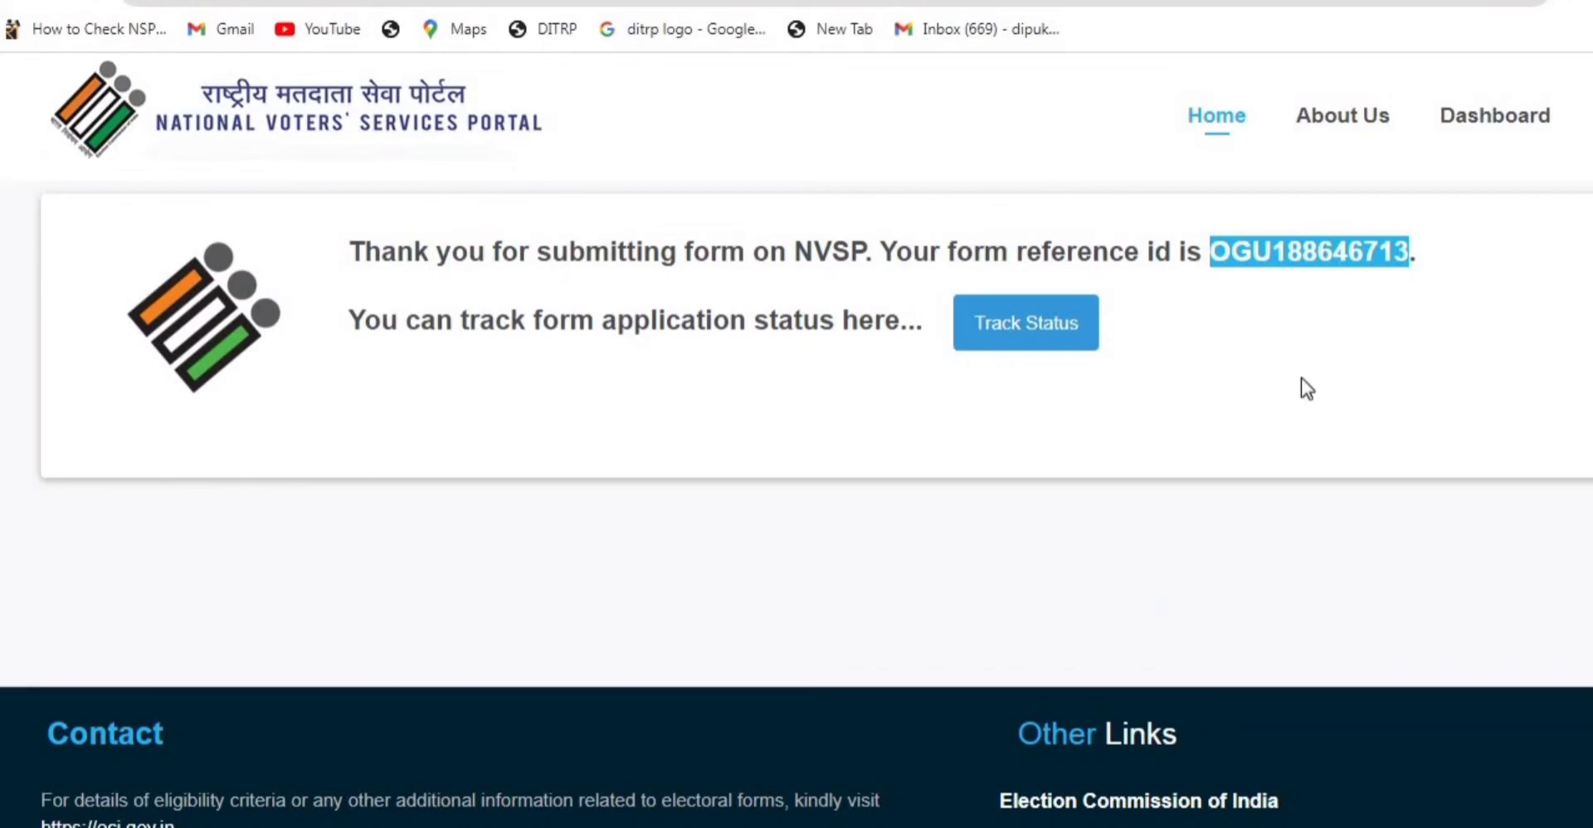
- Track the pasted reference id and confirm status Submitted, form6b, Assam, BIHPURIA
click(1059, 325)
click(831, 433)
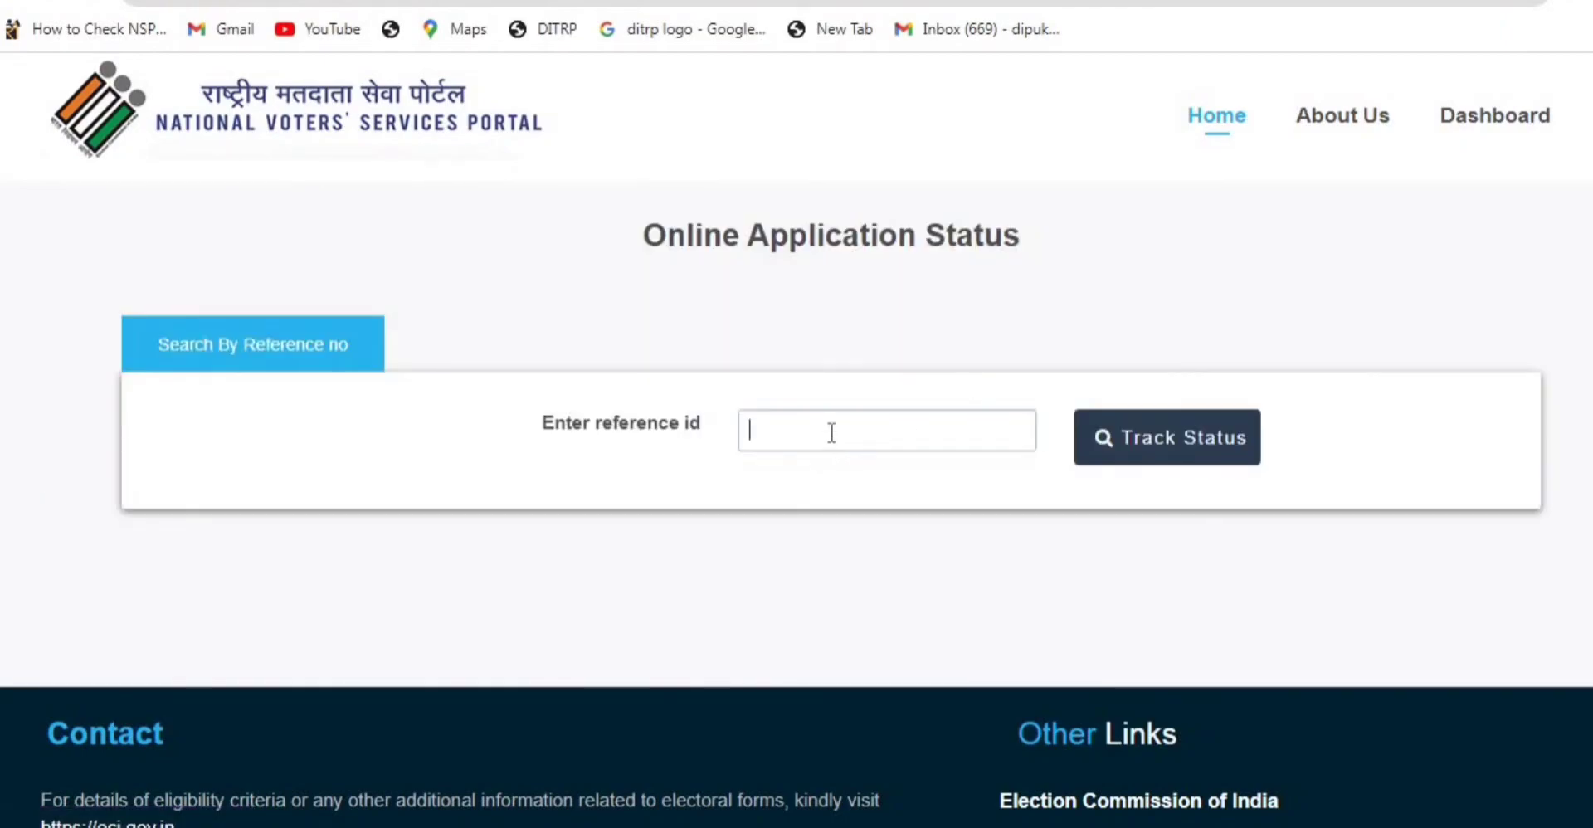
key(ctrl+v)
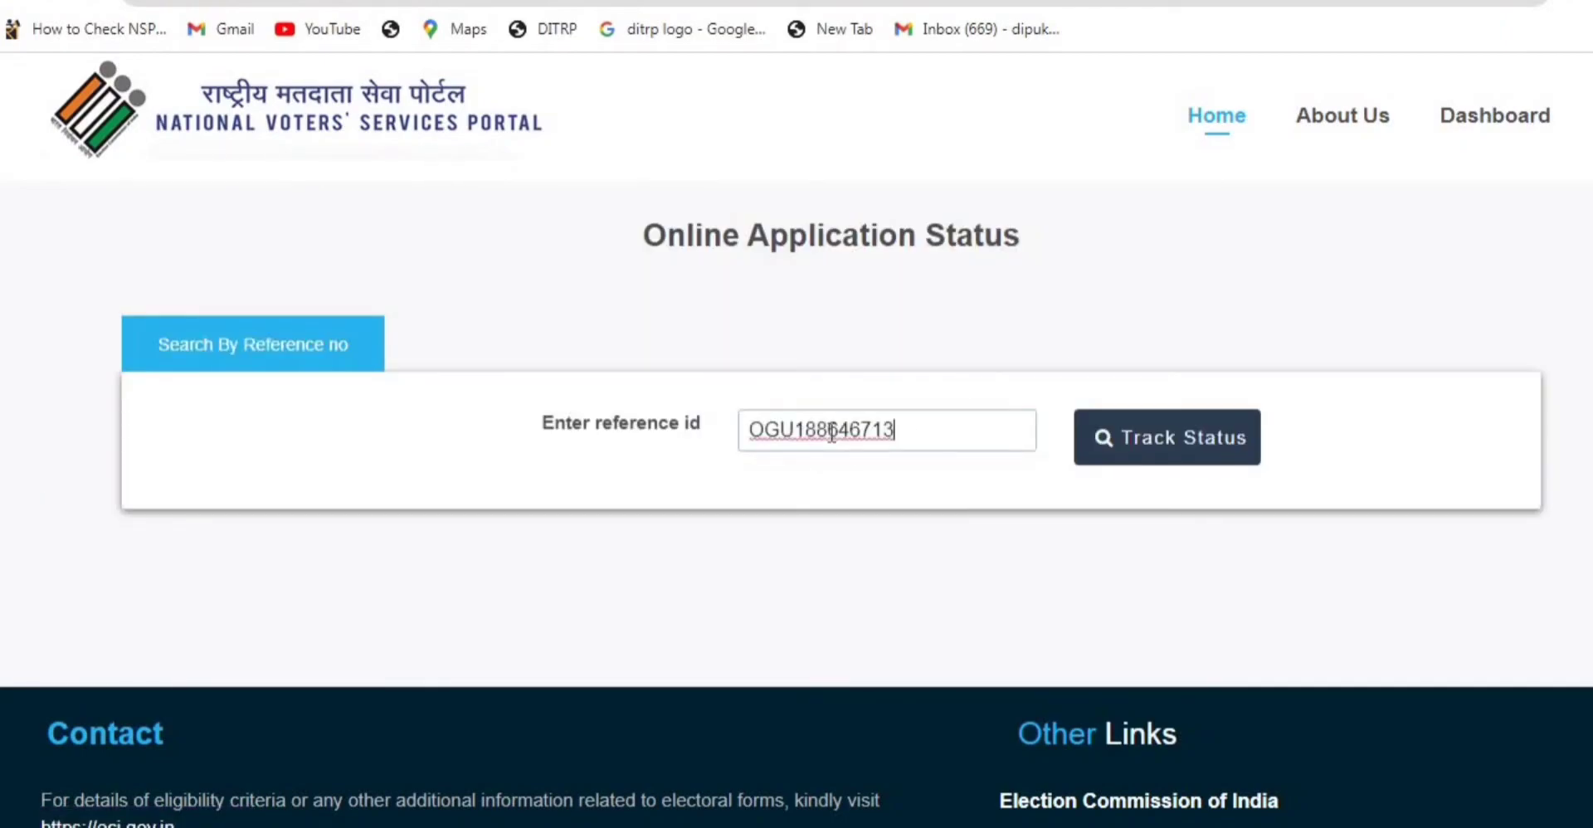
click(1102, 437)
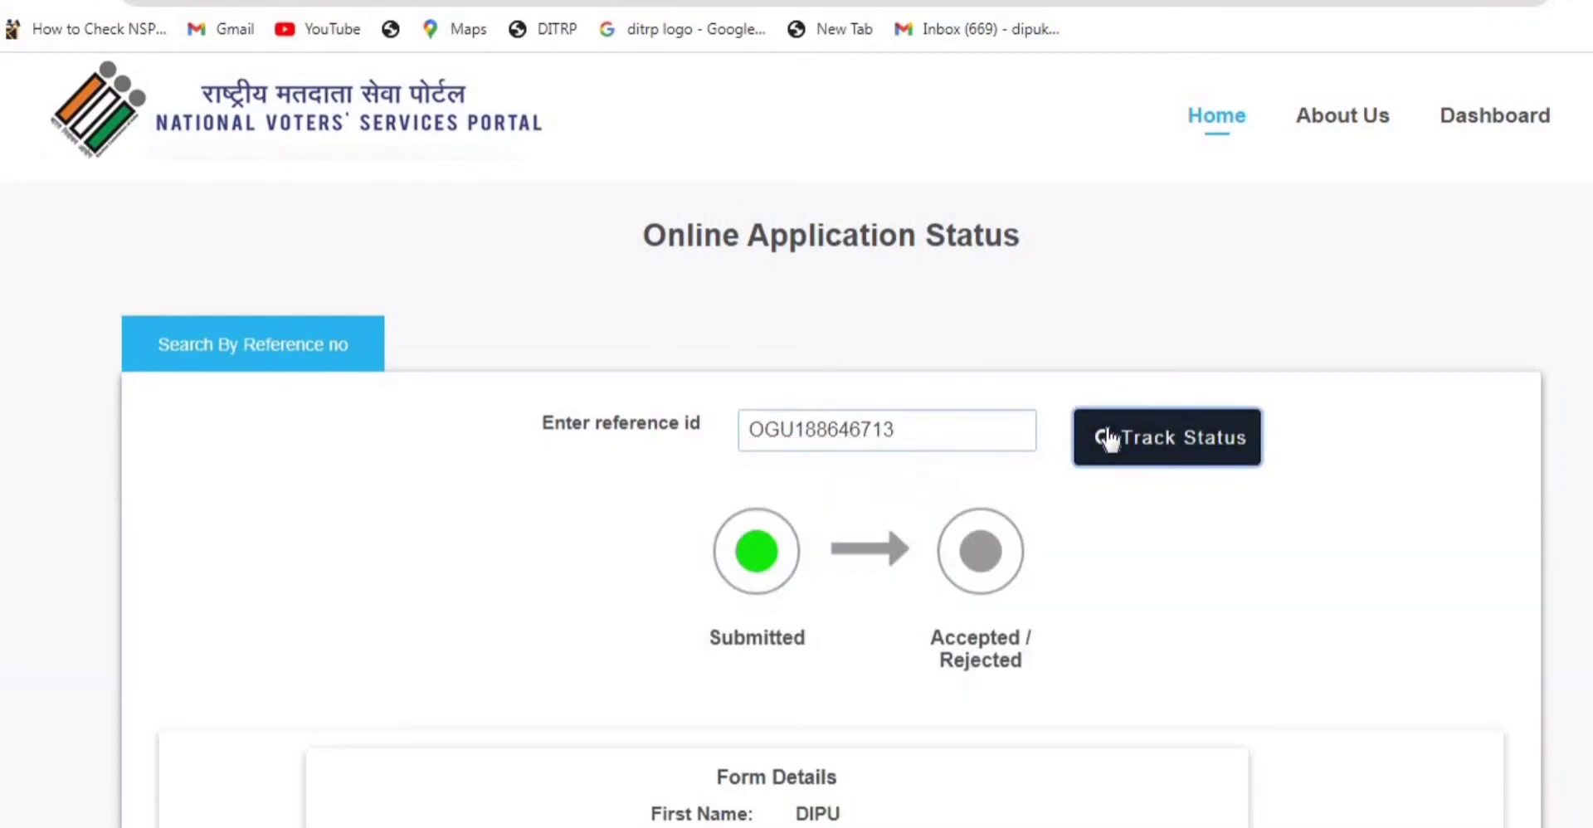
scroll(797, 498, down, 6)
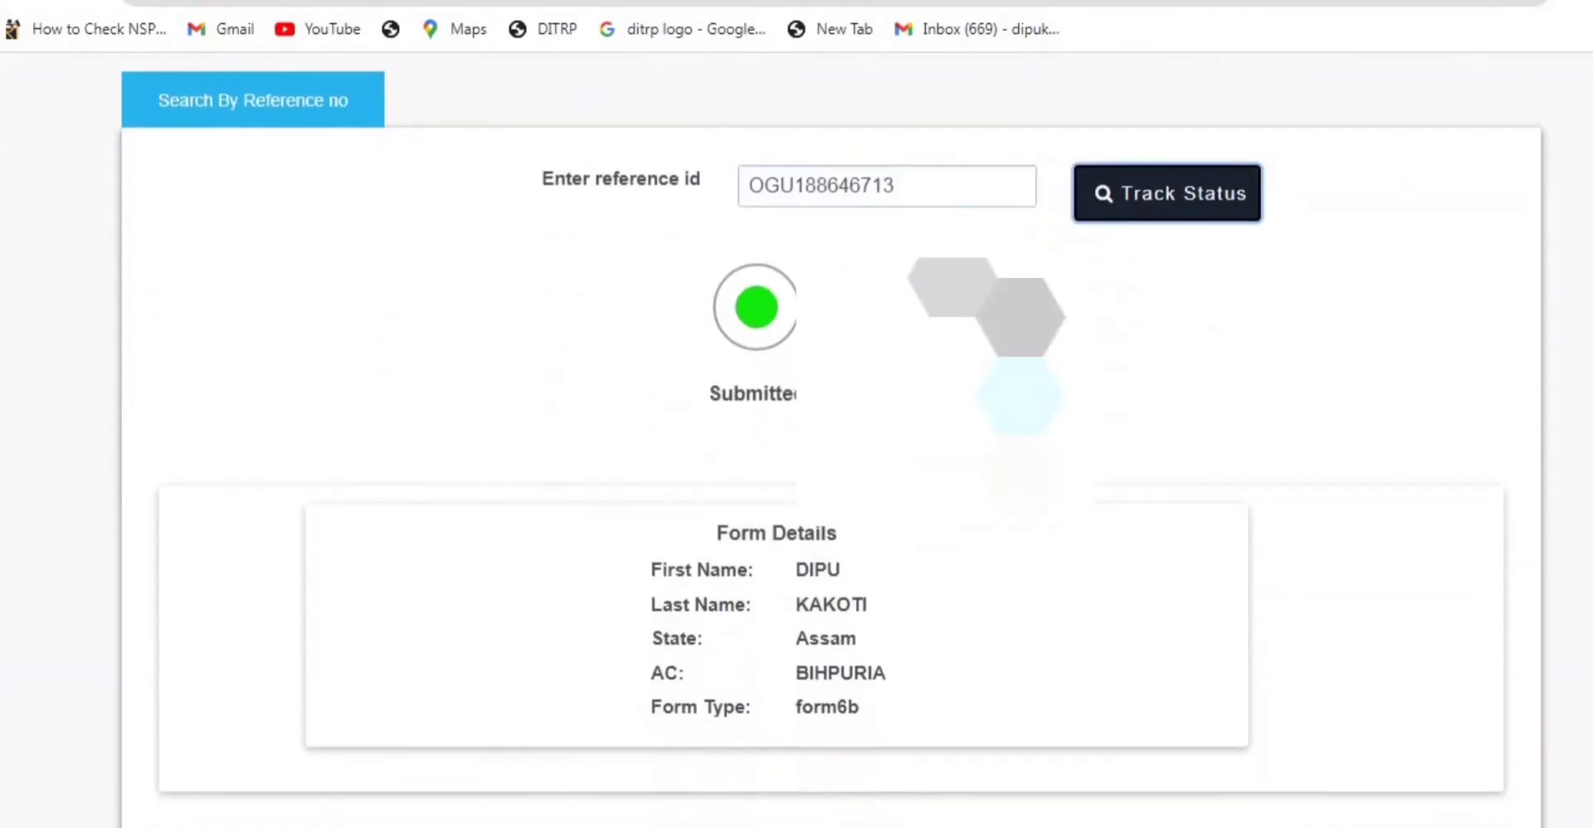